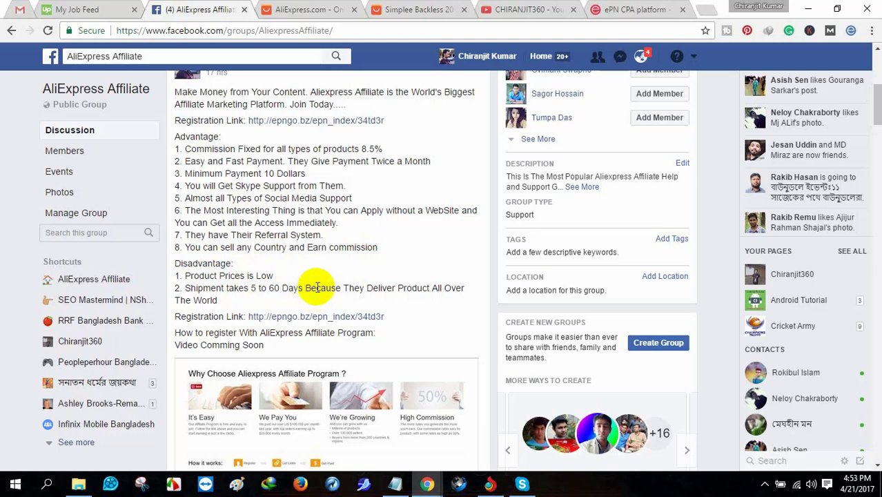
pyautogui.moveTo(316, 288); pyautogui.dragTo(364, 288)
pyautogui.moveTo(283, 288); pyautogui.dragTo(331, 288)
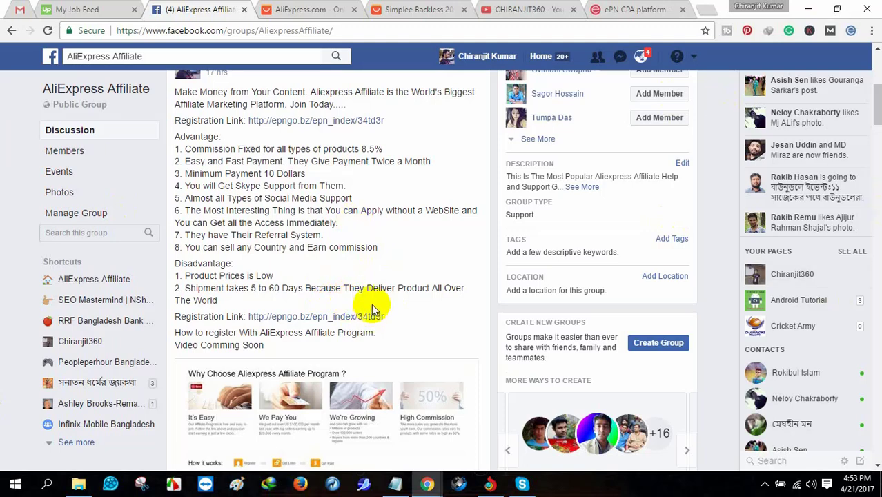
# Copy the registration link from the AliExpress Affiliate group post and load it in a new incognito window.
pyautogui.rightClick(322, 318)
pyautogui.click(364, 394)
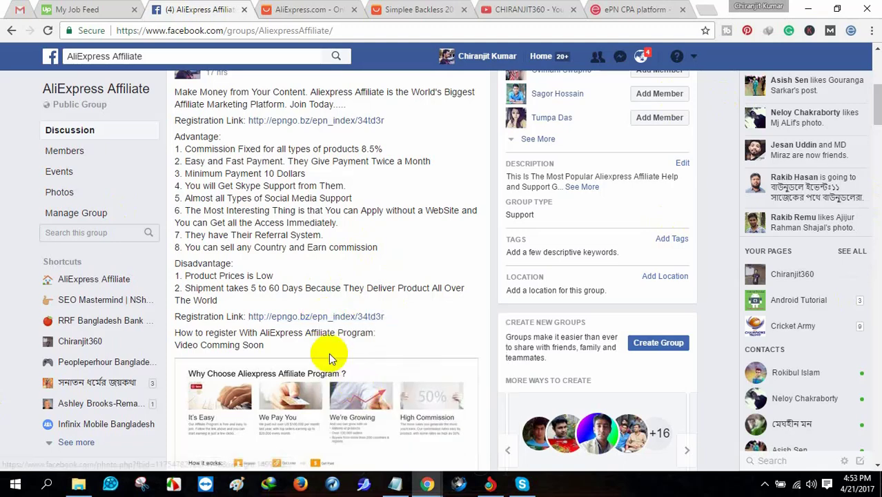
pyautogui.moveTo(428, 485)
pyautogui.click(476, 435)
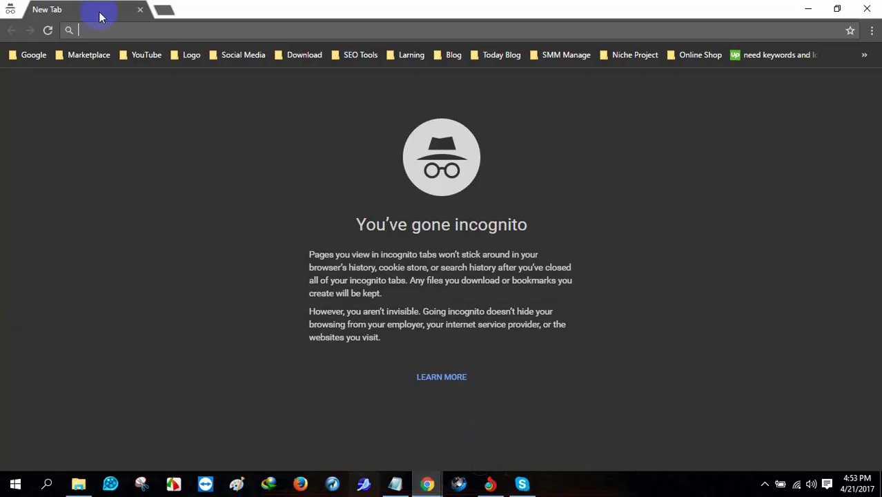
pyautogui.rightClick(132, 26)
pyautogui.click(167, 108)
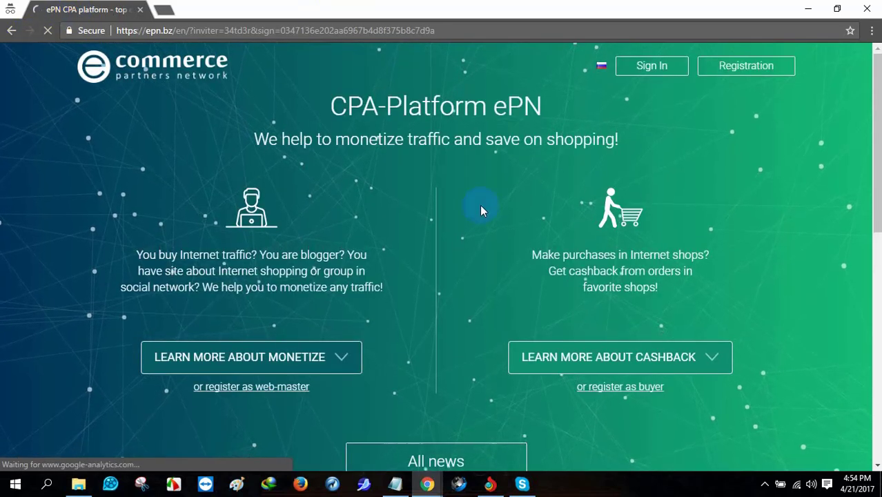
# Open the ePN registration form for a webmaster account.
pyautogui.click(761, 69)
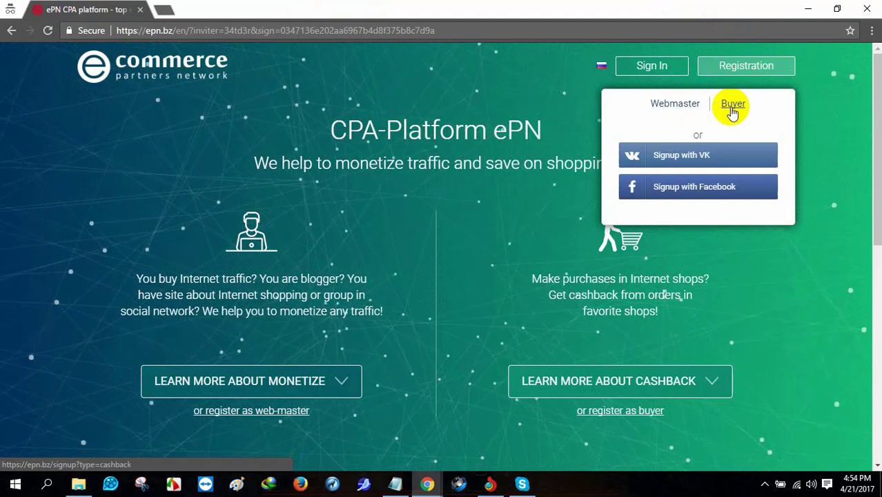
pyautogui.click(663, 110)
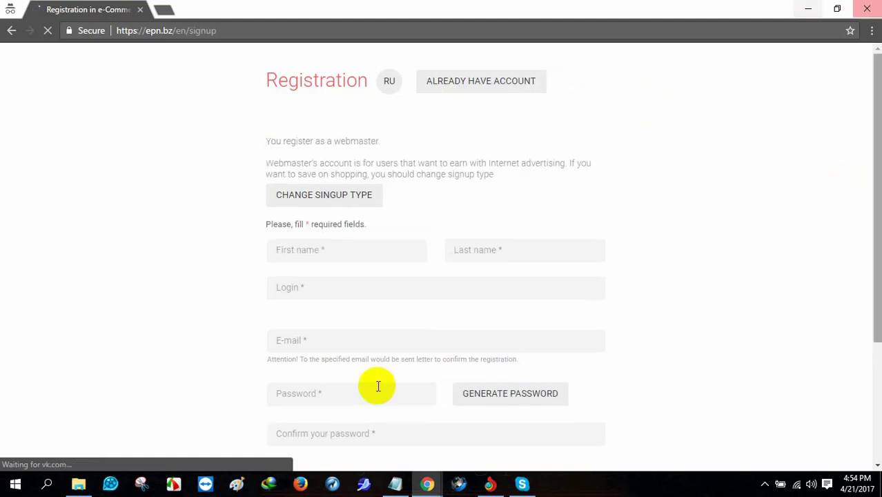
# Go through the registration form's required name, login, e-mail, password and Skype fields.
pyautogui.scroll(-1, 398, 219)
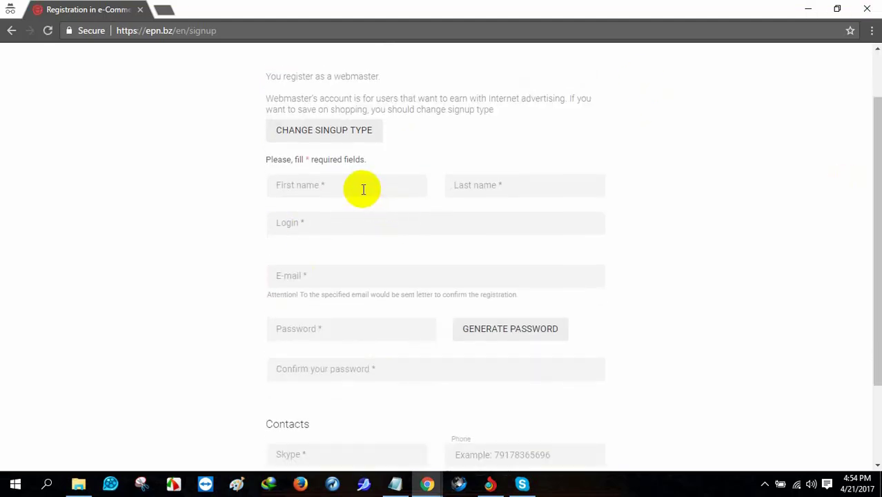
pyautogui.click(363, 187)
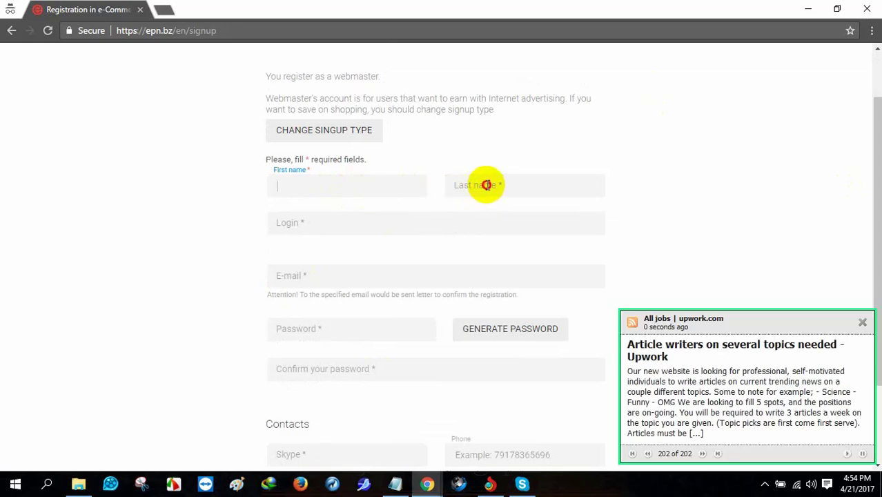
pyautogui.click(486, 185)
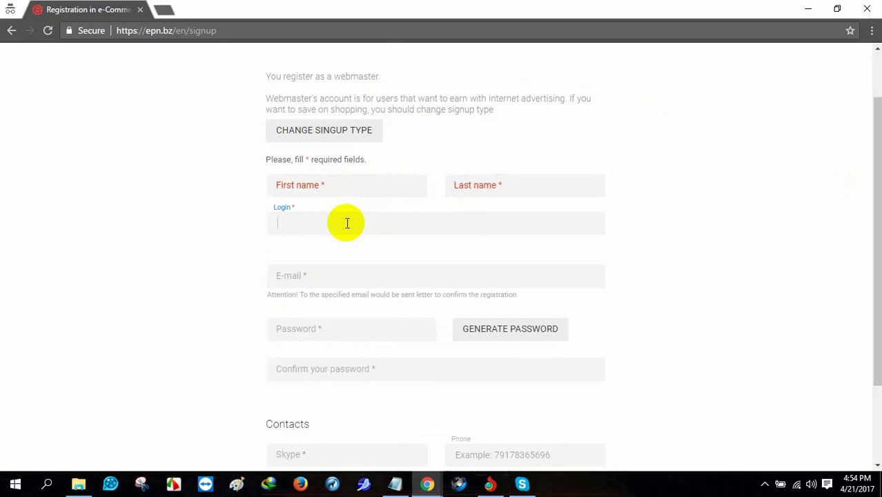
pyautogui.scroll(-1, 347, 223)
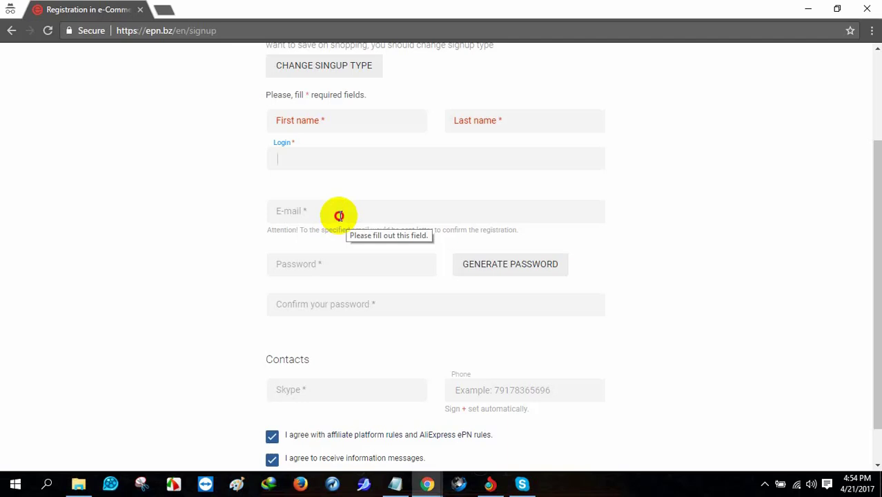
pyautogui.click(338, 216)
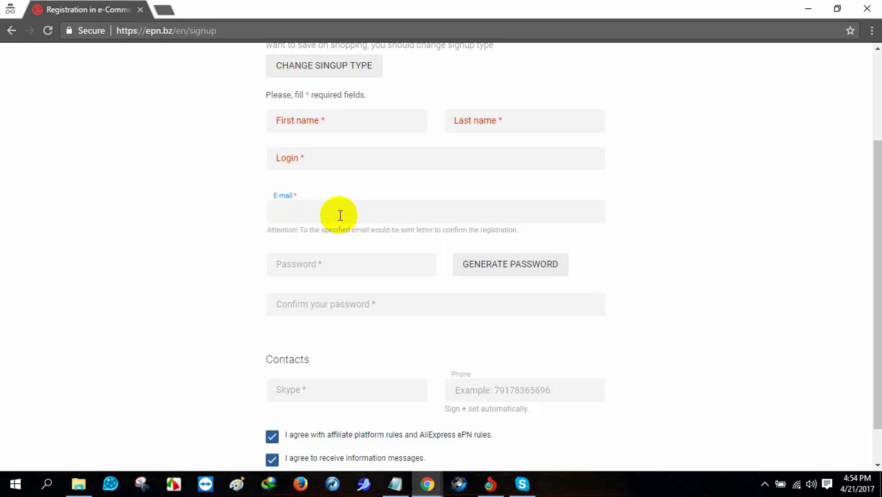
pyautogui.click(348, 306)
pyautogui.scroll(-1, 373, 304)
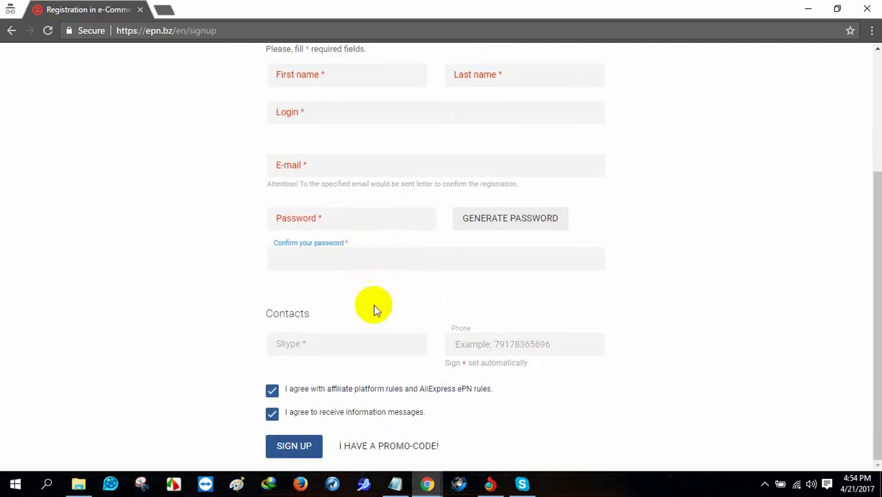
pyautogui.click(341, 340)
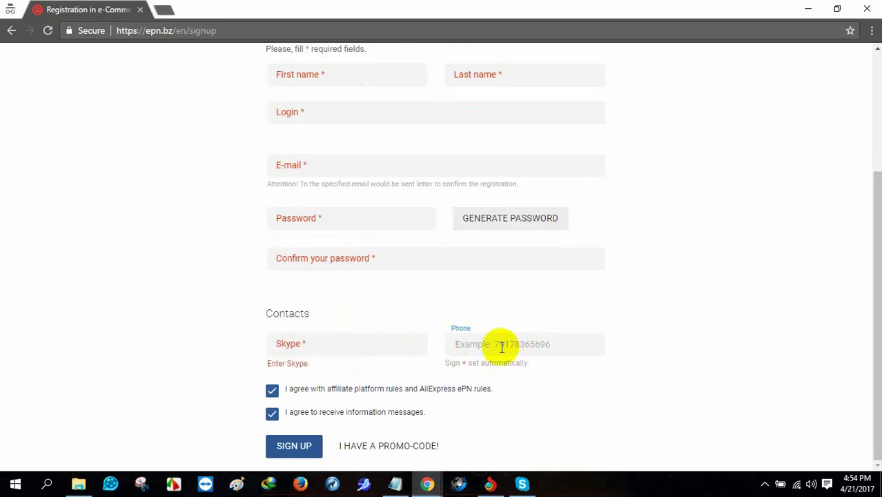
# Fill in the phone number under the registration form's contacts and move to the Skype field.
pyautogui.write('01')
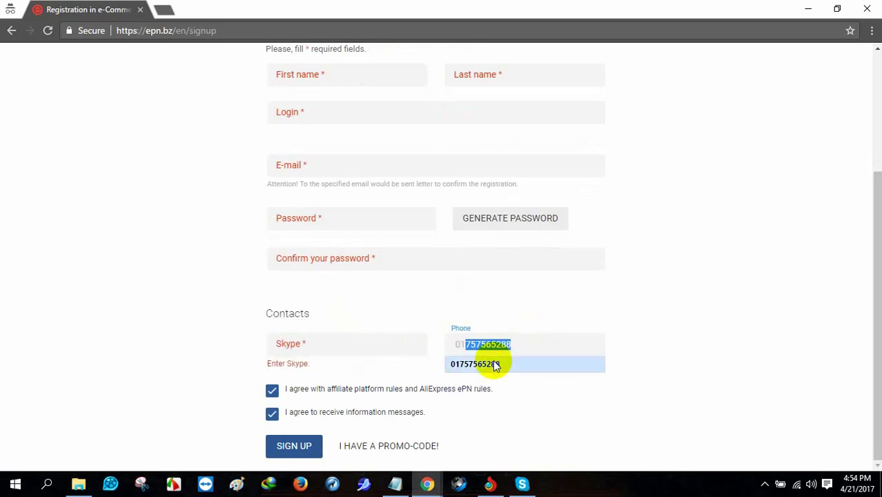
pyautogui.click(492, 362)
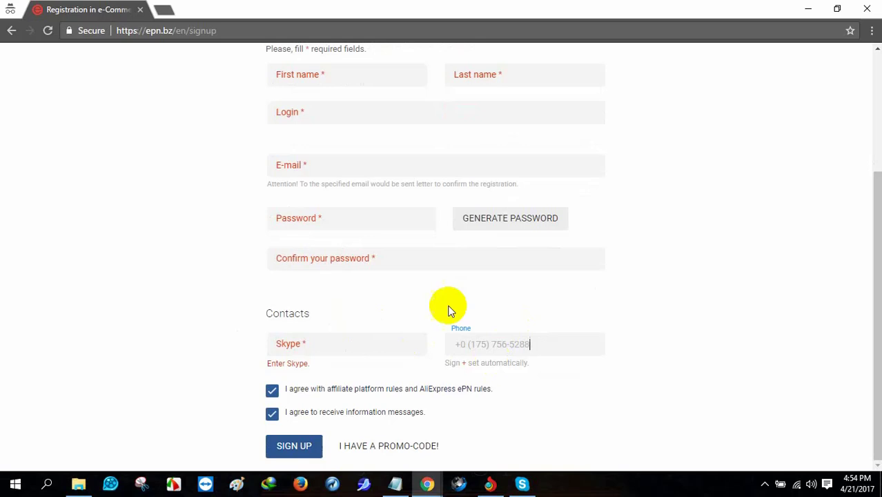
pyautogui.click(294, 349)
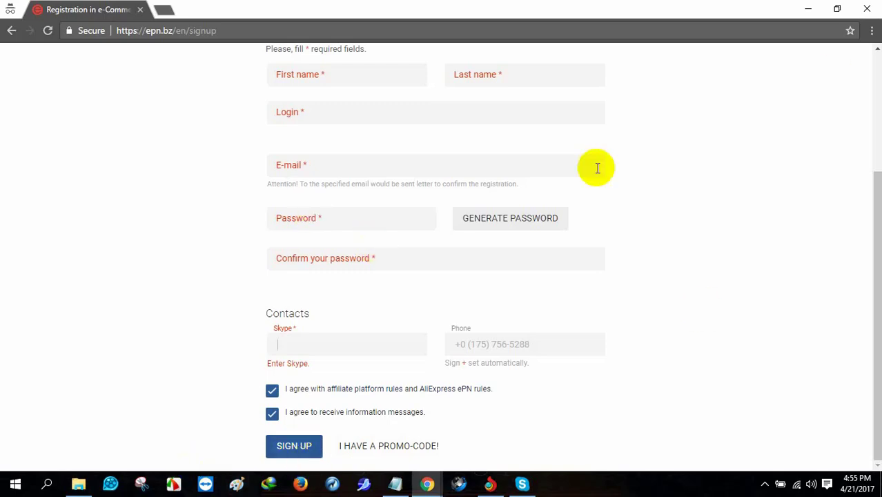
# Return to the main browser window and examine the account activation instructions in the ePN e-mail in Gmail.
pyautogui.click(426, 483)
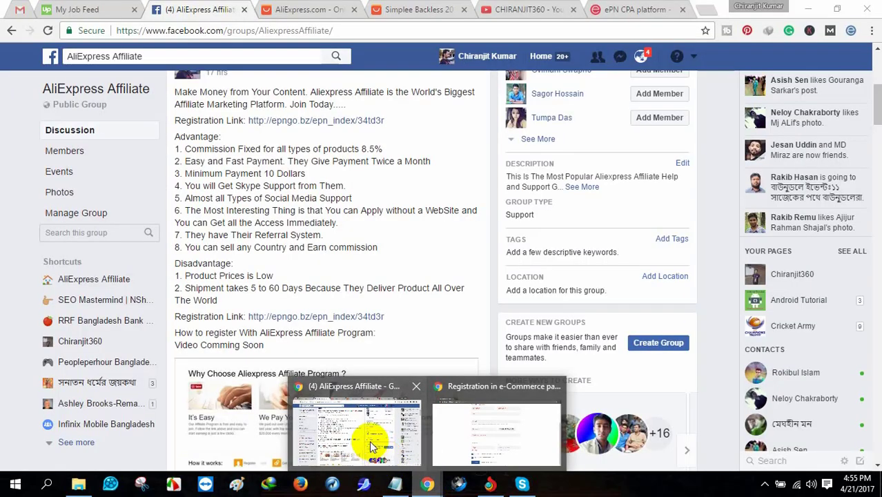
pyautogui.click(359, 425)
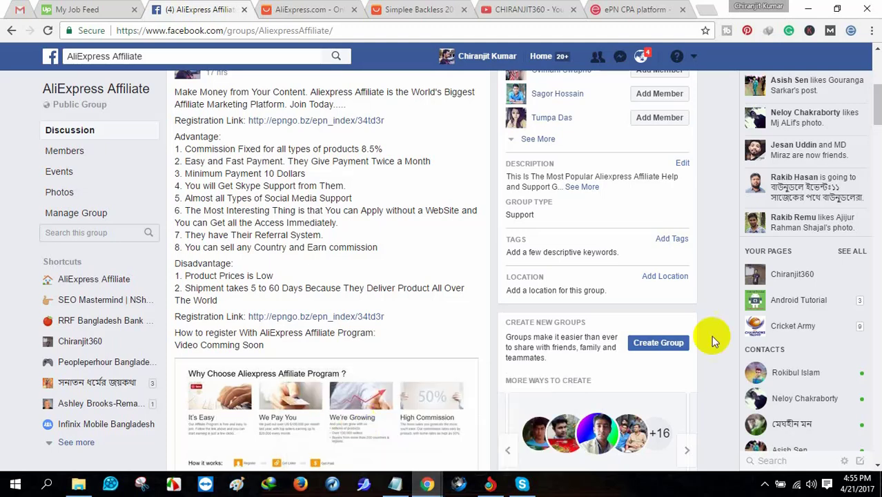
pyautogui.click(22, 12)
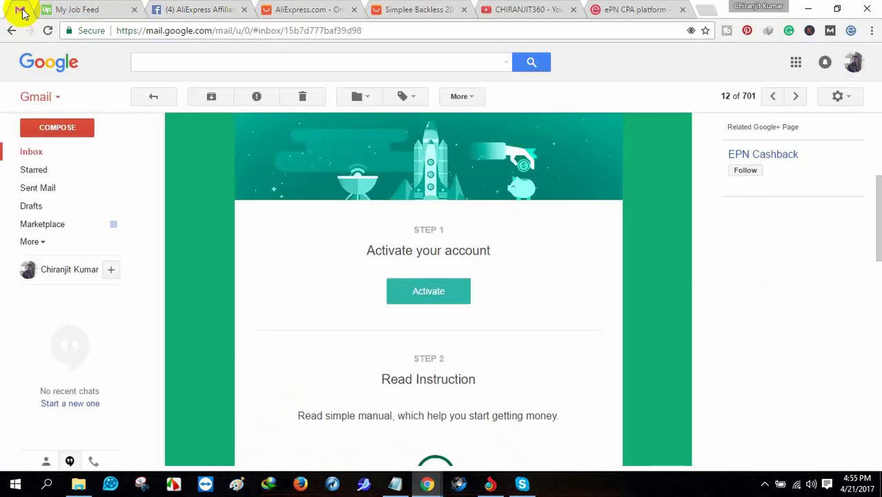
pyautogui.scroll(1, 493, 263)
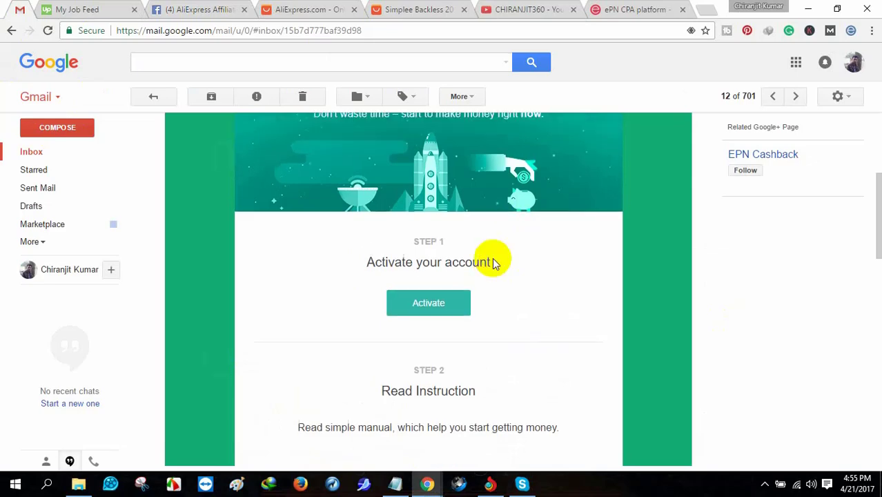
pyautogui.scroll(4, 492, 258)
pyautogui.scroll(-3, 496, 269)
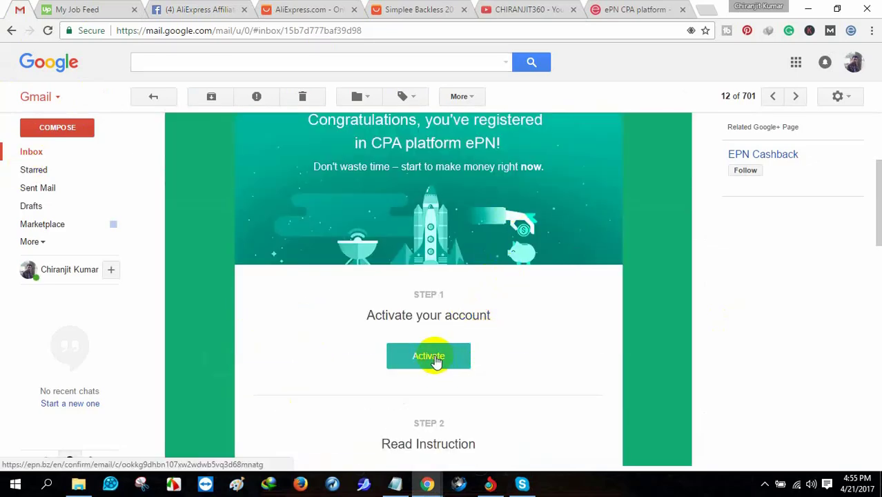
# Switch to the ePN site and enter the personal account.
pyautogui.click(619, 10)
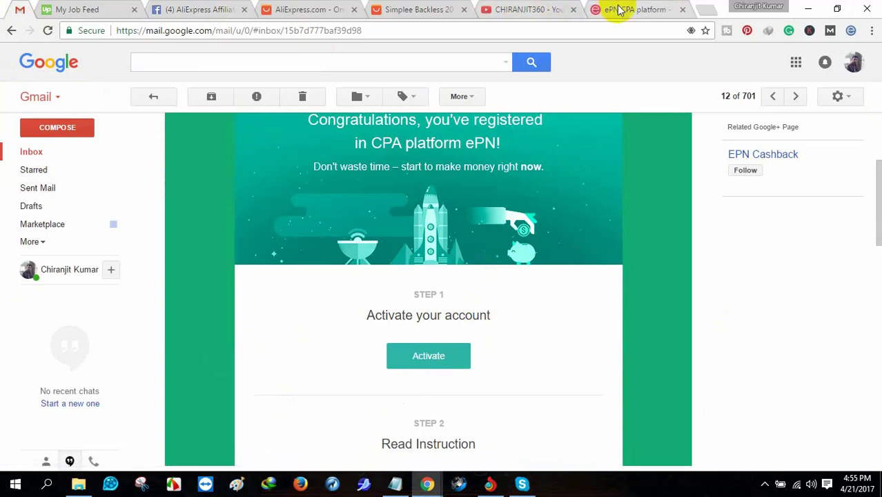
pyautogui.click(619, 9)
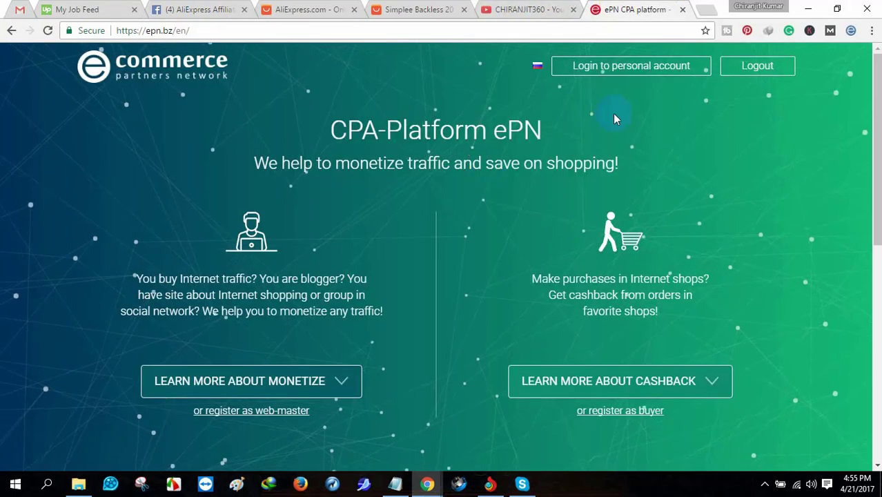
pyautogui.click(618, 68)
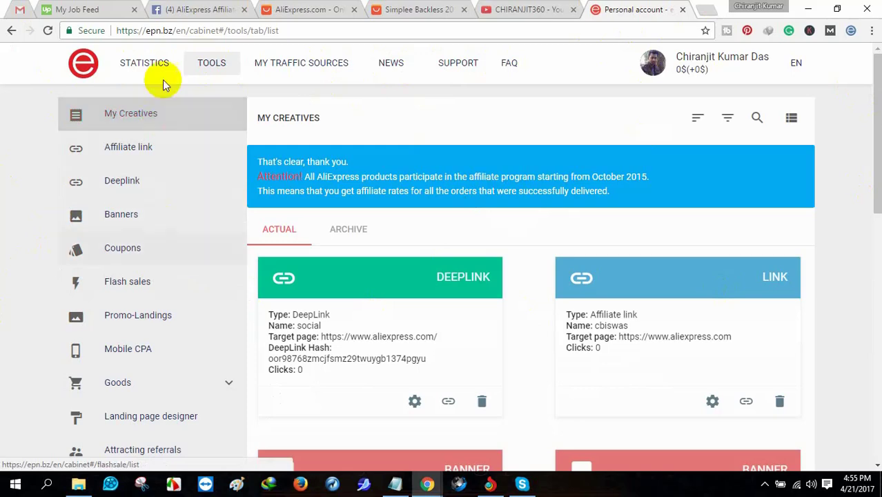
# Open the Deeplink tool and archive the existing deeplink titled "social".
pyautogui.click(136, 188)
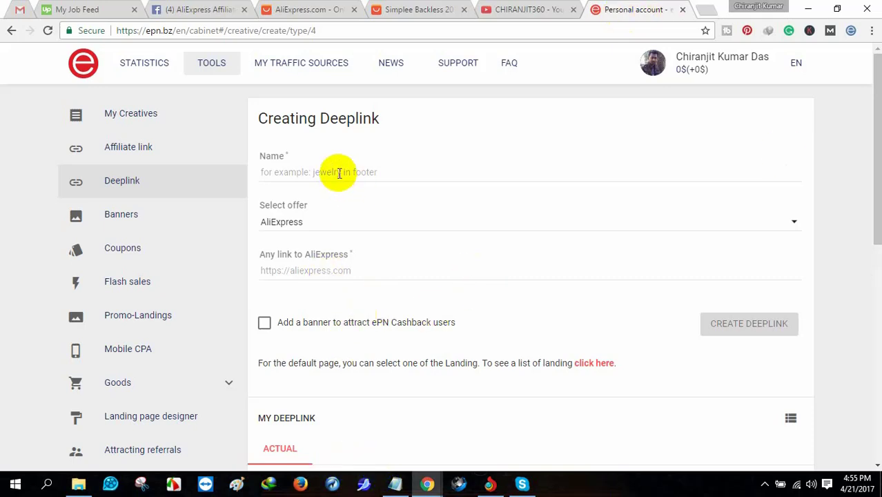
pyautogui.click(339, 173)
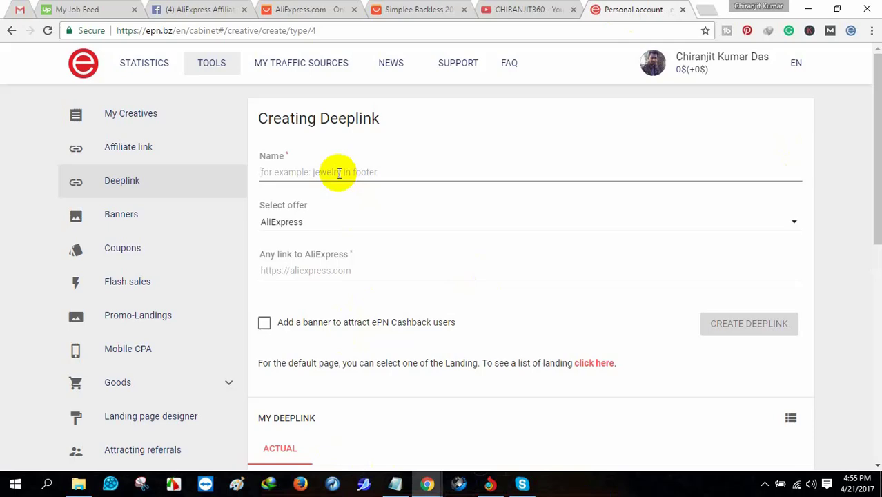
pyautogui.scroll(-4, 339, 173)
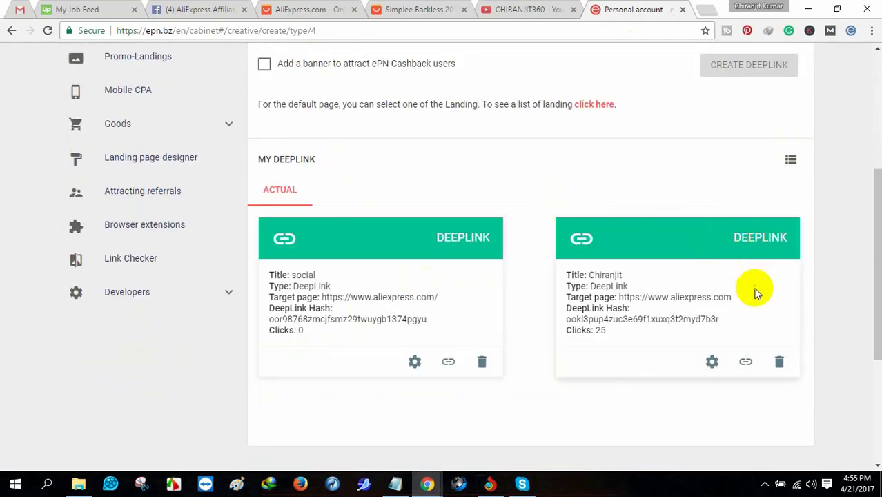
pyautogui.click(483, 363)
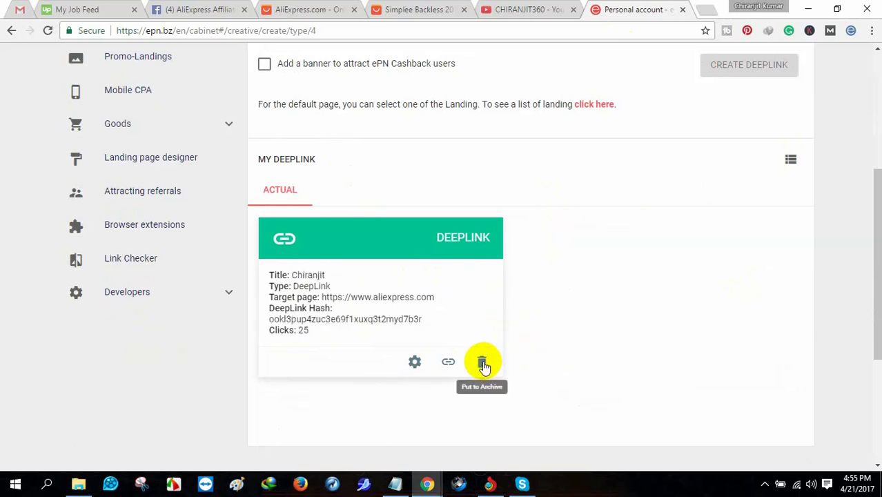
# Name the new deeplink "social" in the creation form.
pyautogui.scroll(4, 578, 345)
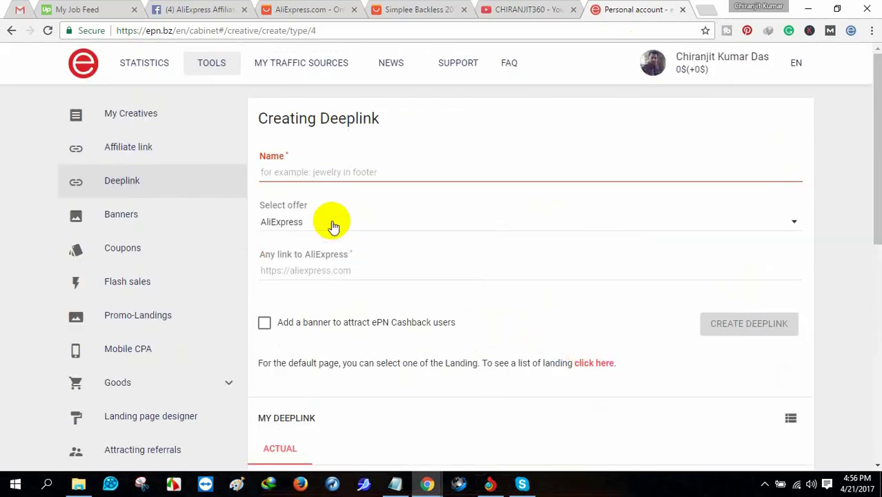
pyautogui.click(320, 172)
pyautogui.write('S')
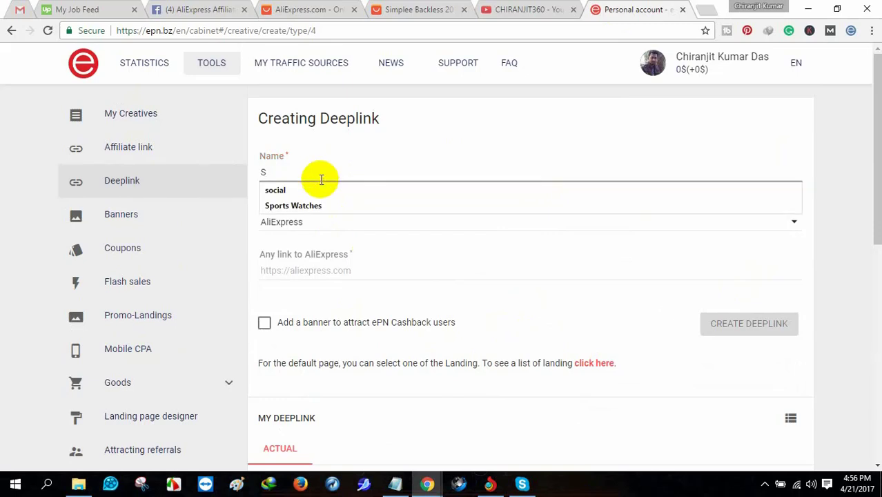
pyautogui.click(322, 188)
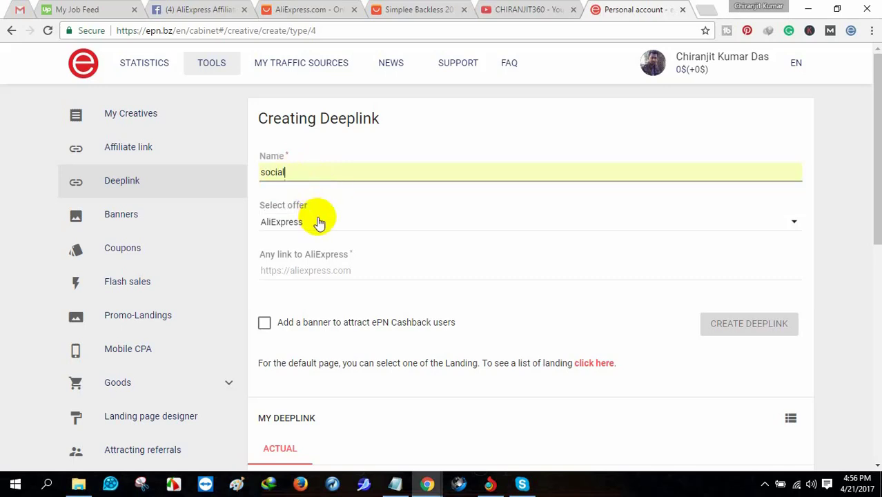
pyautogui.click(370, 269)
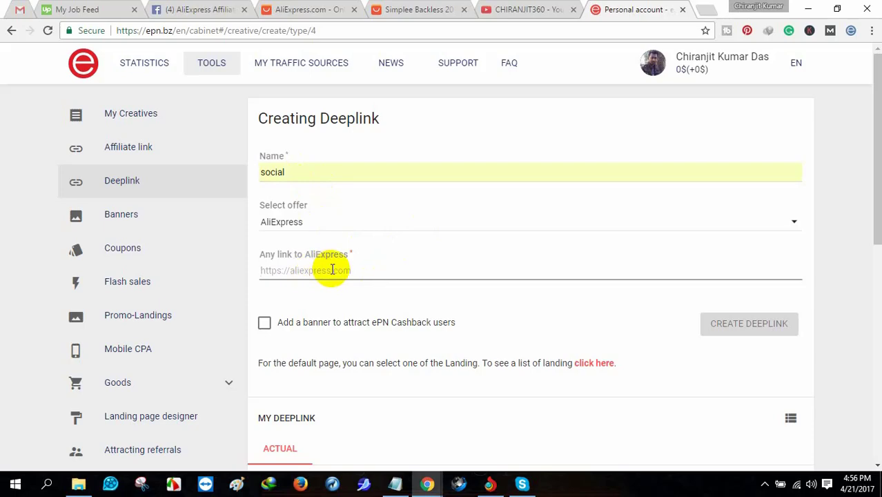
pyautogui.click(303, 10)
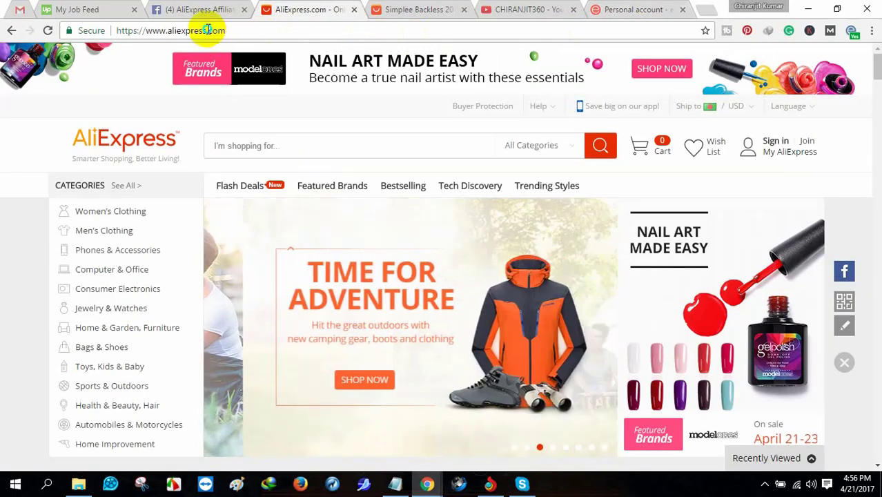
pyautogui.rightClick(220, 31)
pyautogui.click(249, 77)
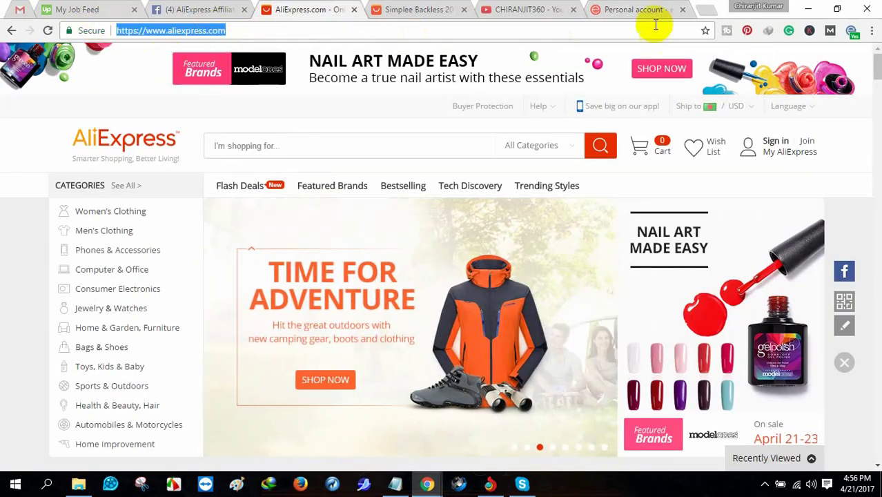
pyautogui.click(631, 10)
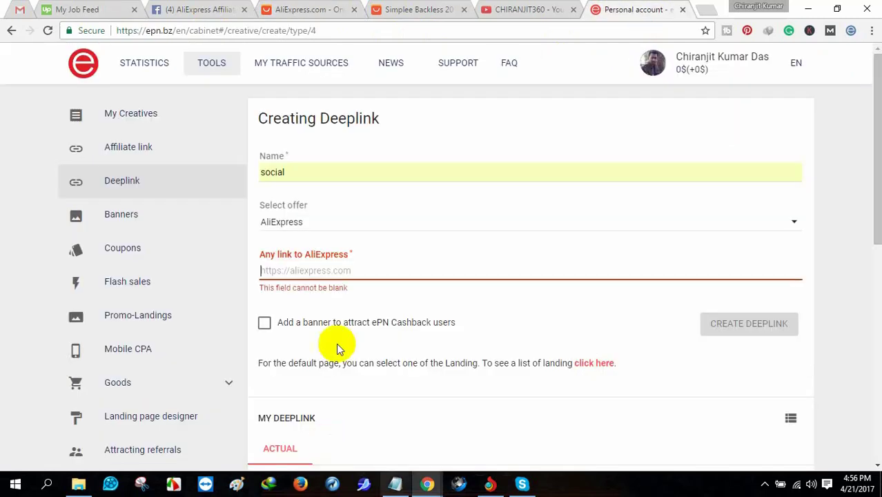
pyautogui.rightClick(341, 270)
pyautogui.click(376, 346)
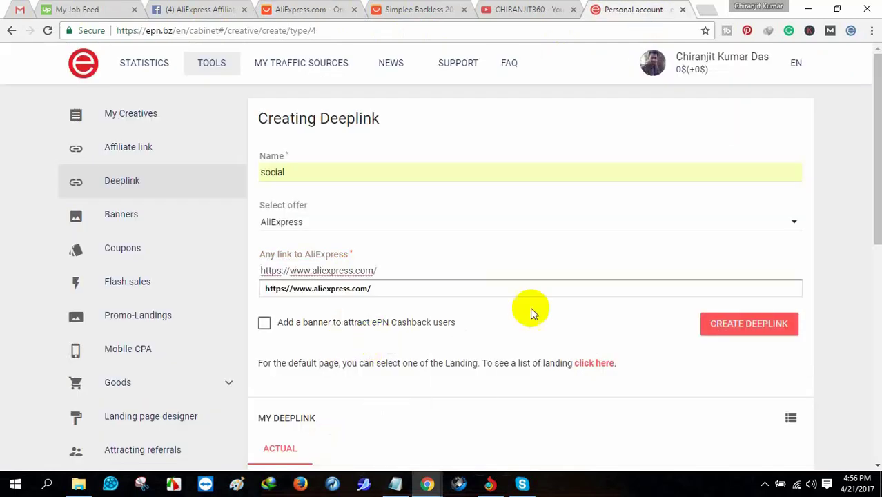
pyautogui.click(747, 322)
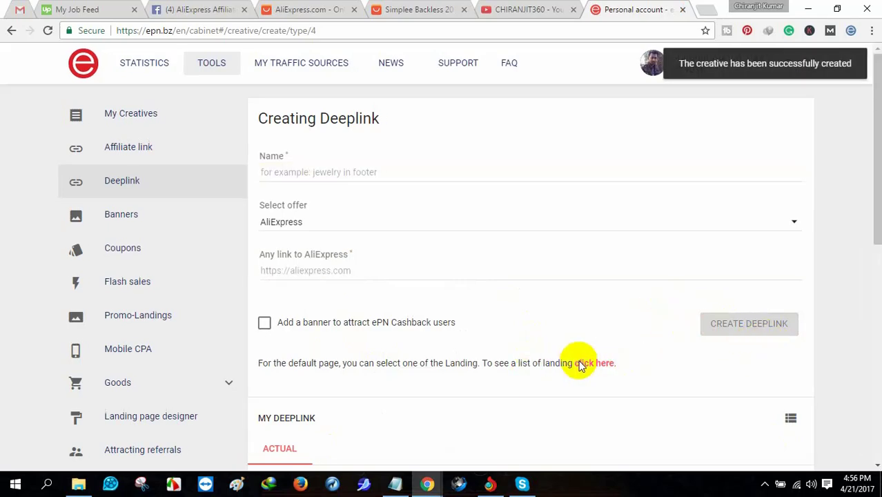
pyautogui.scroll(-5, 580, 363)
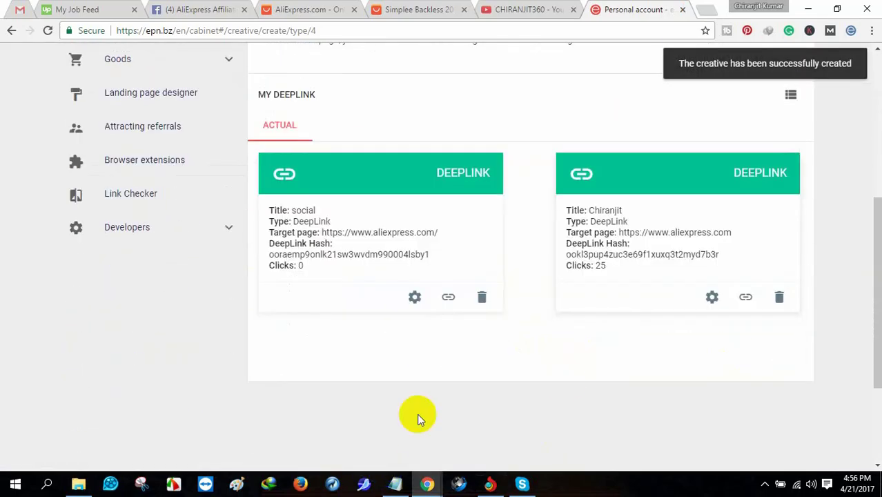
# Switch to the Notepad outline, highlight its "Browser Extension" topic, and return to the browser.
pyautogui.click(395, 485)
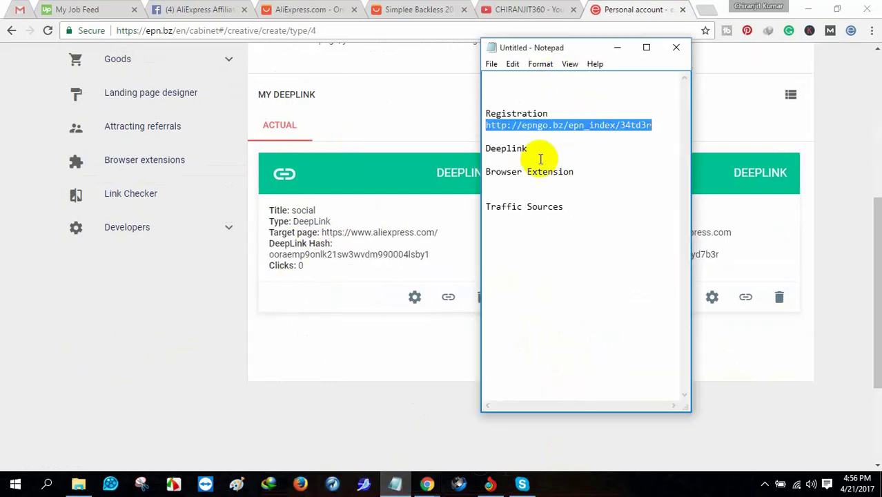
pyautogui.moveTo(578, 172); pyautogui.dragTo(487, 171)
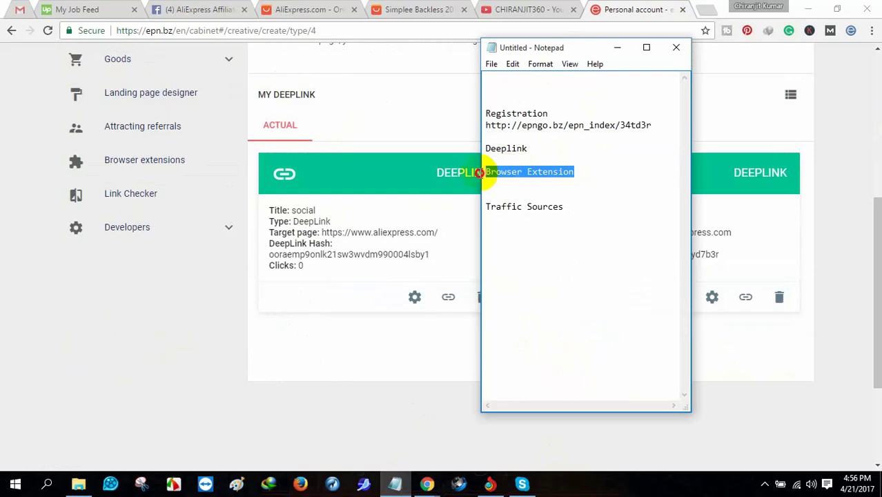
pyautogui.click(511, 173)
pyautogui.click(617, 47)
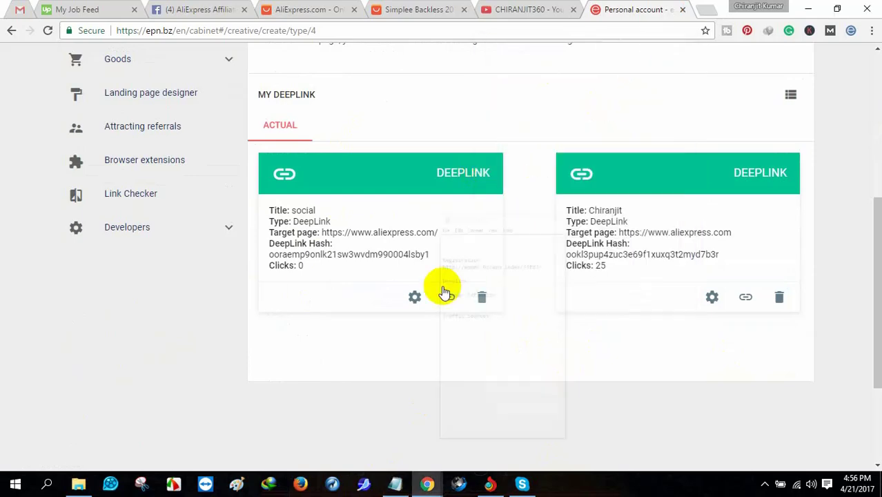
# Open the ePN browser extensions page among the tools and view its plugin download and authorization instructions.
pyautogui.scroll(1, 266, 286)
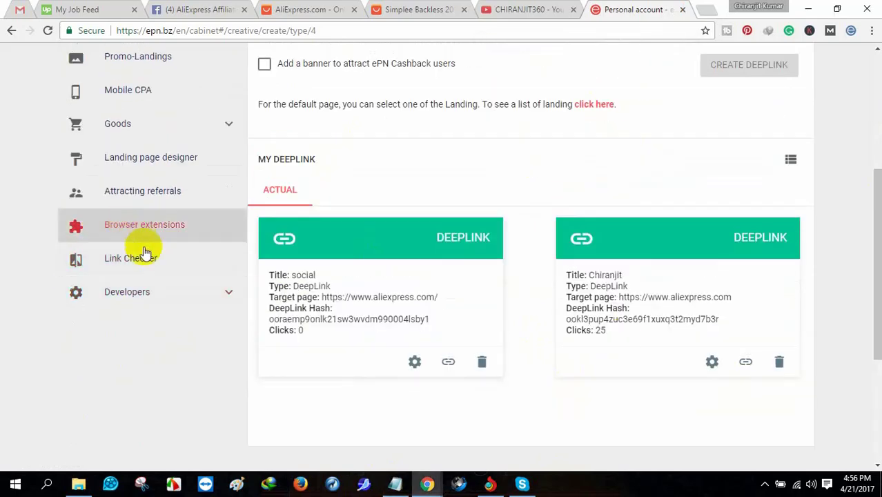
pyautogui.scroll(4, 142, 249)
pyautogui.click(212, 68)
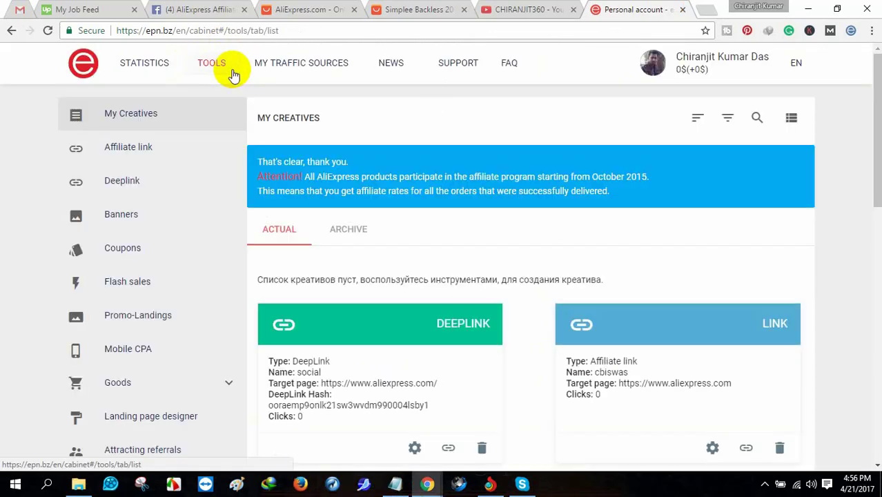
pyautogui.scroll(-4, 166, 199)
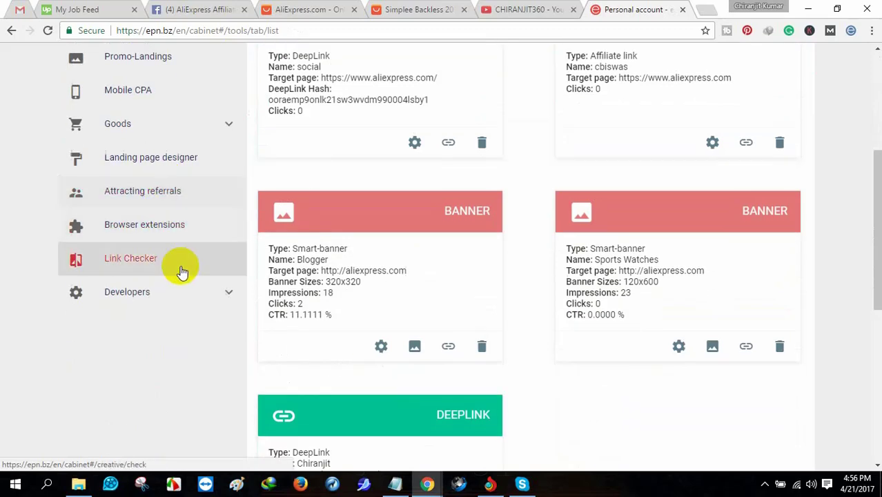
pyautogui.click(178, 228)
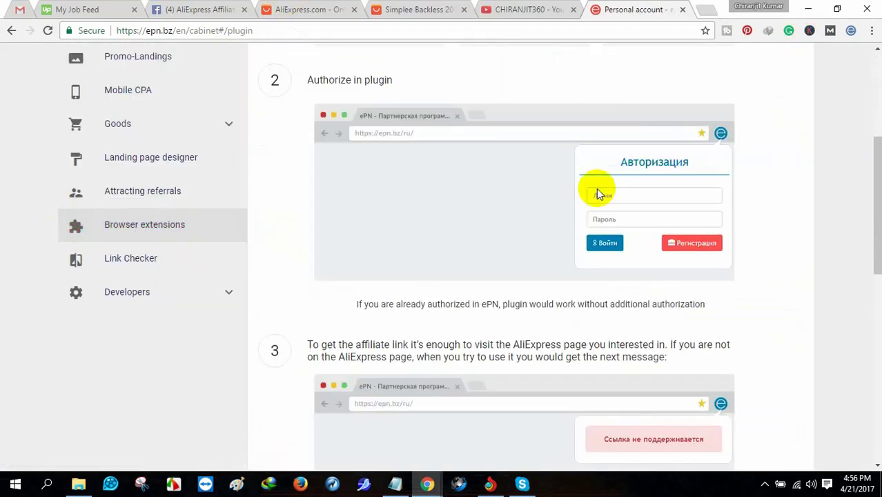
pyautogui.scroll(4, 596, 188)
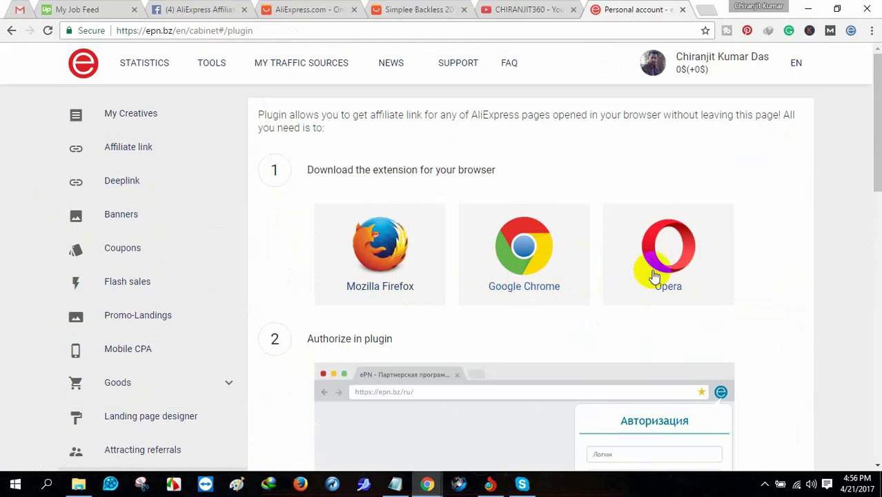
# Request the Google Chrome version of the ePN Webmaster Plugin, and dismiss the installation prompt.
pyautogui.click(534, 290)
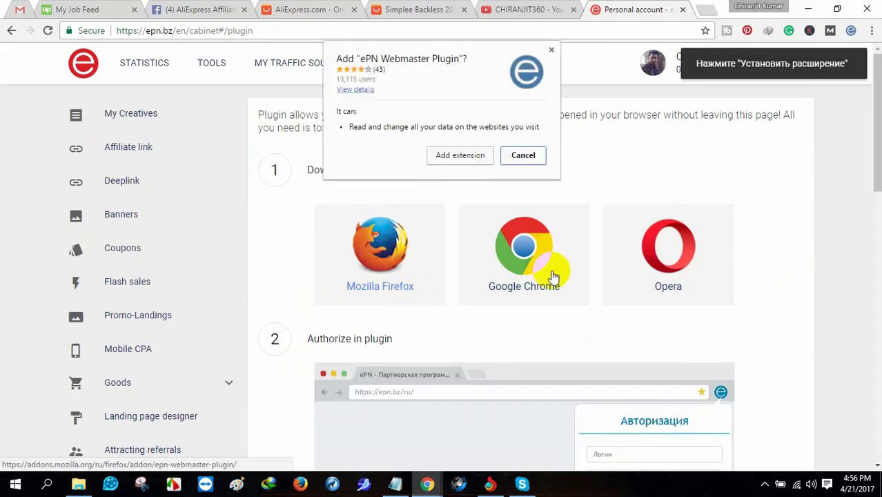
pyautogui.click(470, 156)
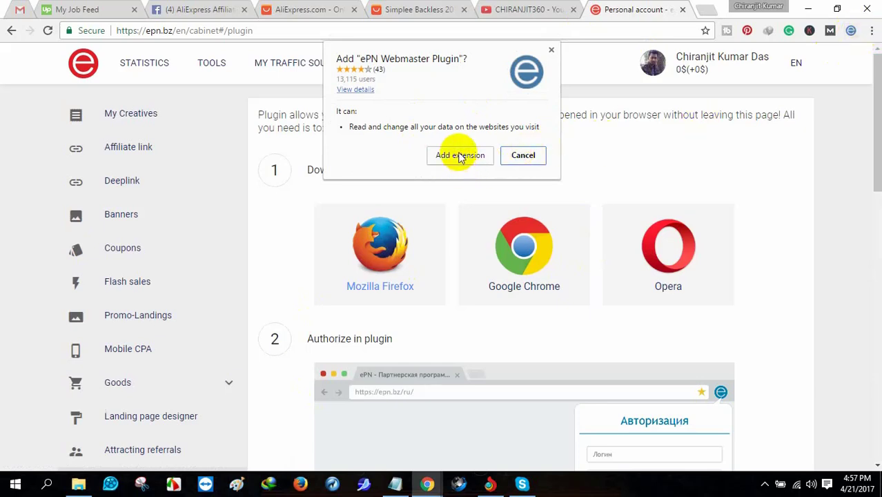
pyautogui.click(551, 51)
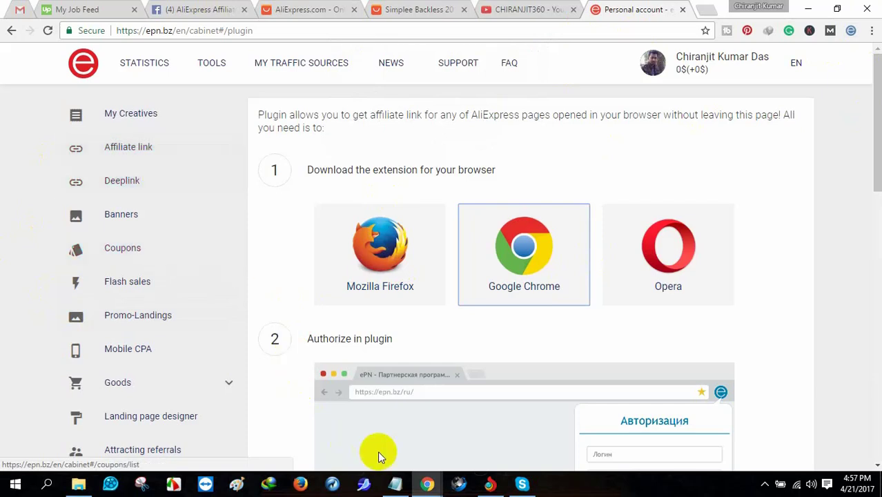
# Switch to the Notepad outline, highlight its "Traffic Sources" topic, and return to the browser.
pyautogui.click(395, 483)
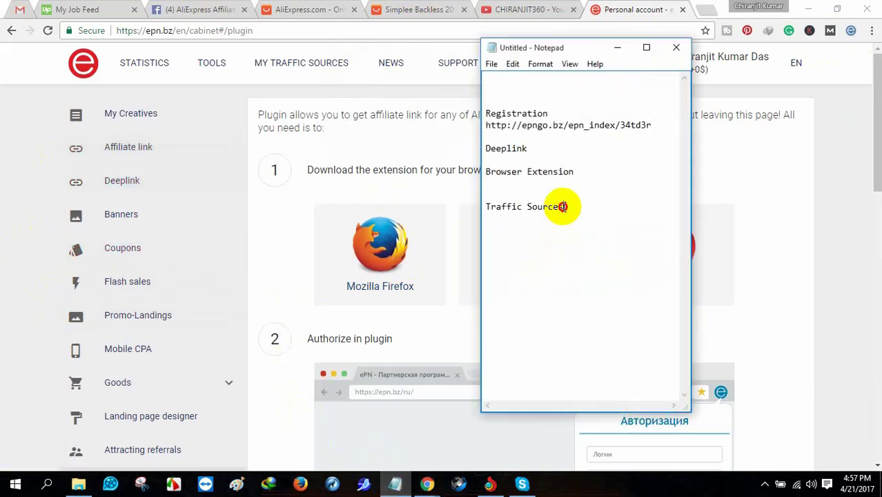
pyautogui.moveTo(563, 207); pyautogui.dragTo(484, 207)
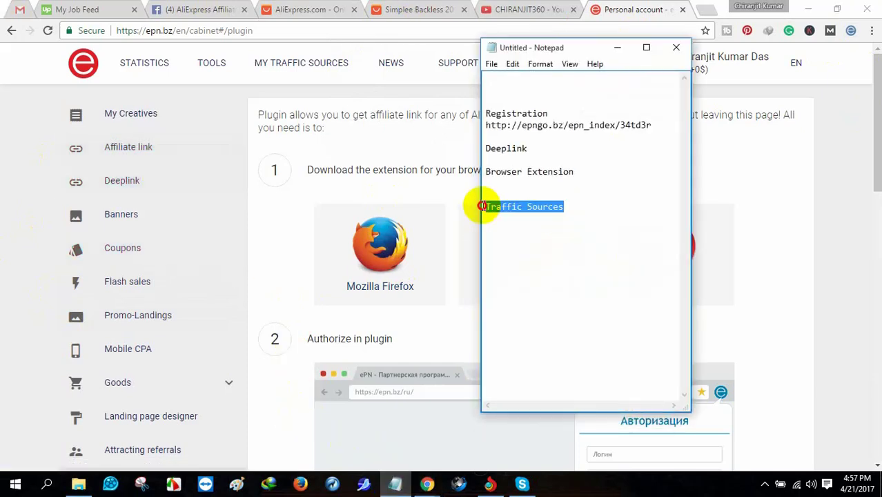
pyautogui.click(616, 53)
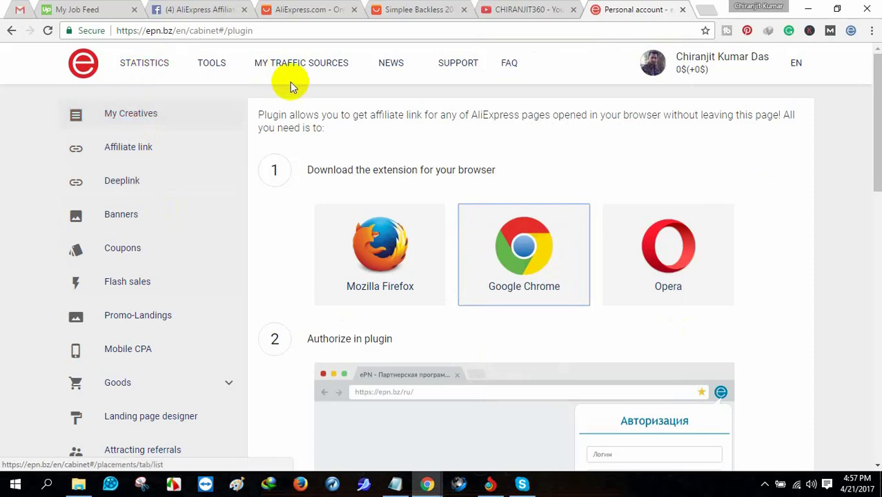
# Open the form for adding a traffic source and enter the saved Facebook group link as the source.
pyautogui.click(310, 66)
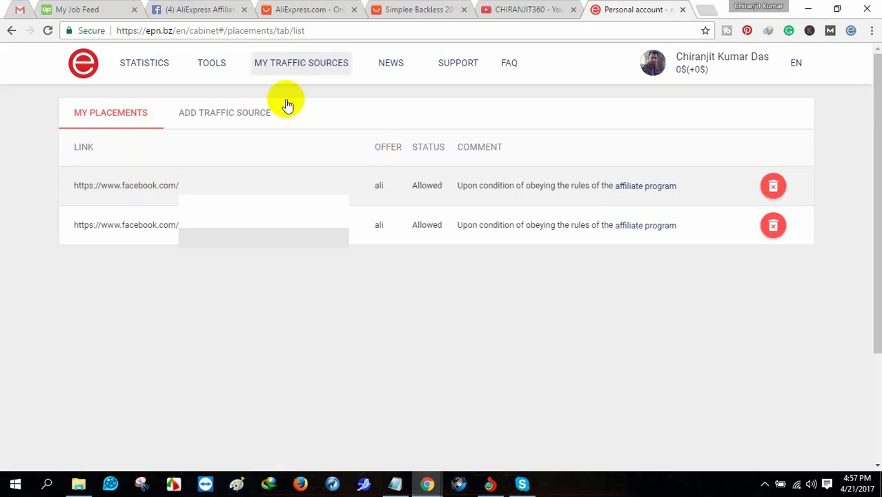
pyautogui.click(209, 115)
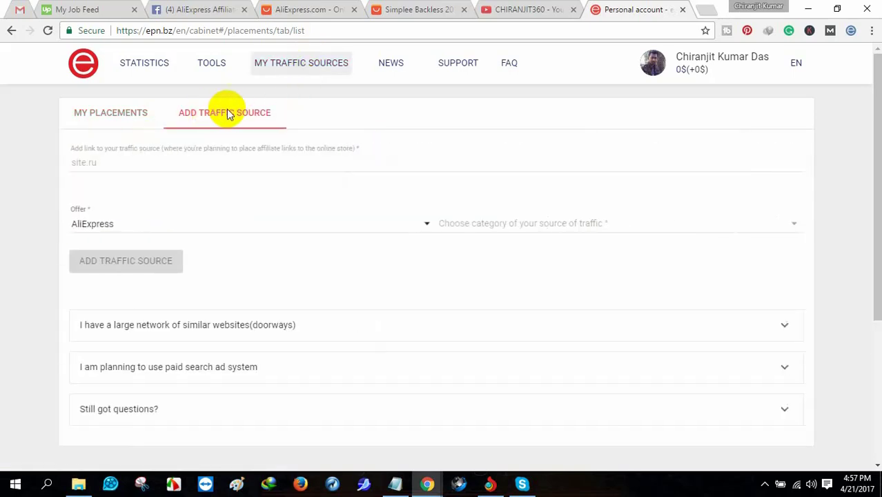
pyautogui.click(129, 163)
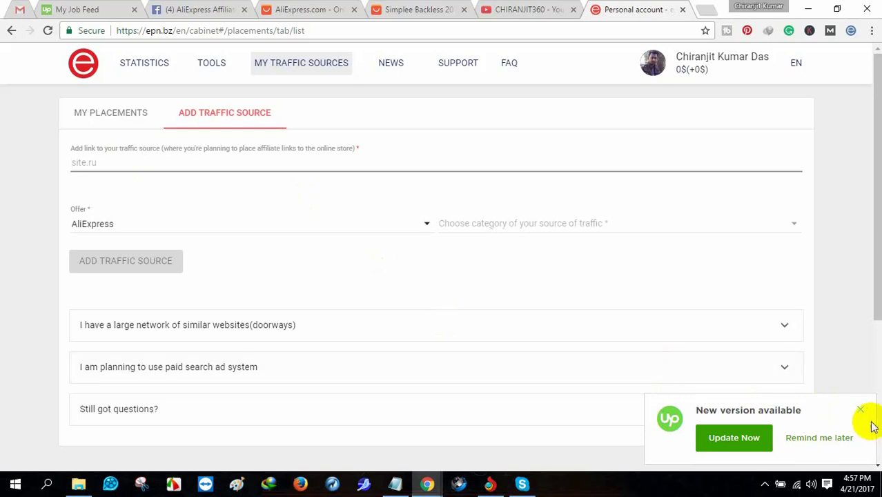
pyautogui.click(787, 436)
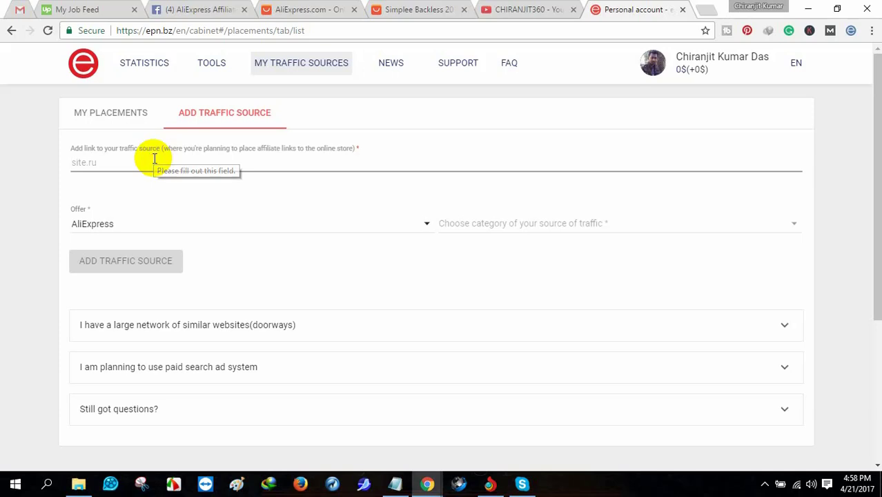
pyautogui.click(149, 159)
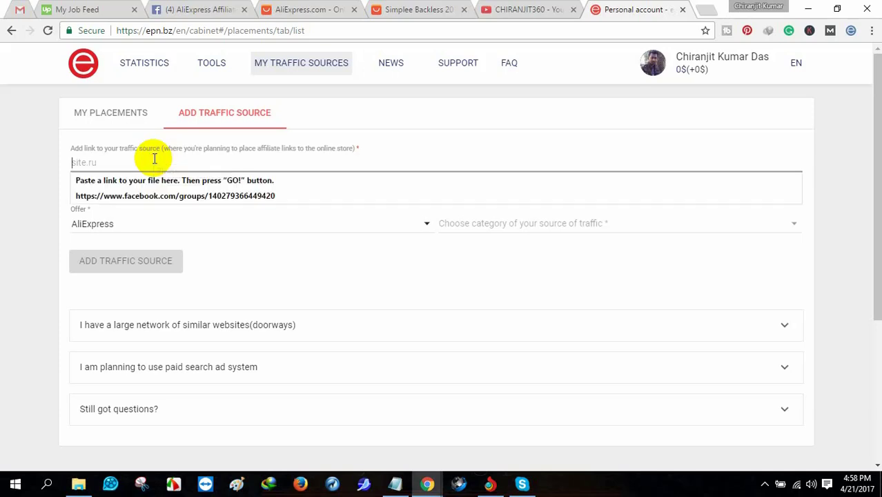
pyautogui.click(190, 196)
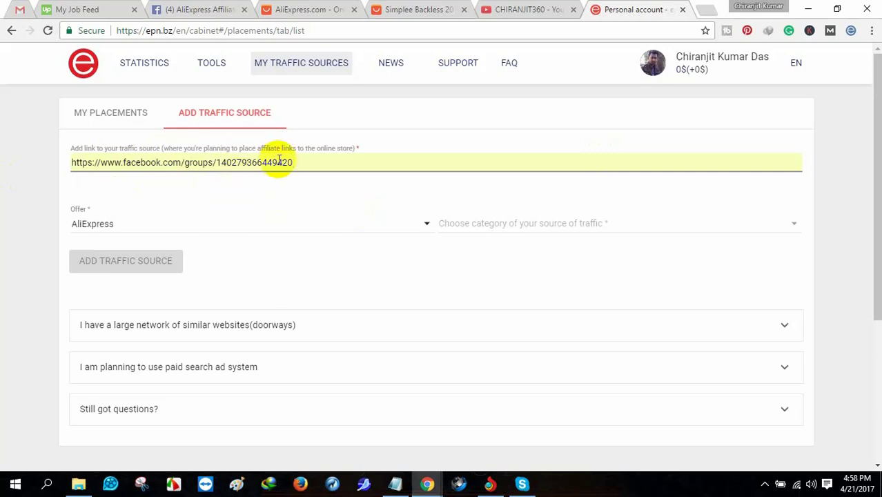
# Set the traffic source's category to Social Group for the AliExpress offer, and return to the placements list.
pyautogui.click(496, 228)
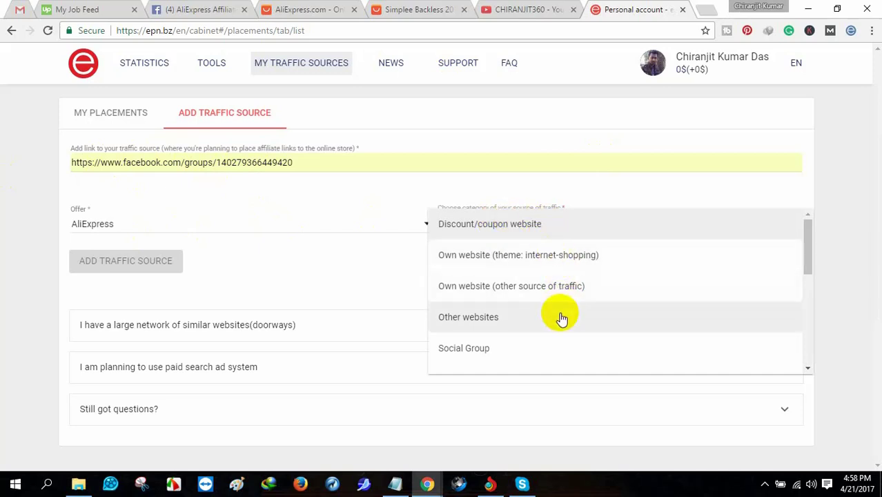
pyautogui.scroll(-2, 561, 323)
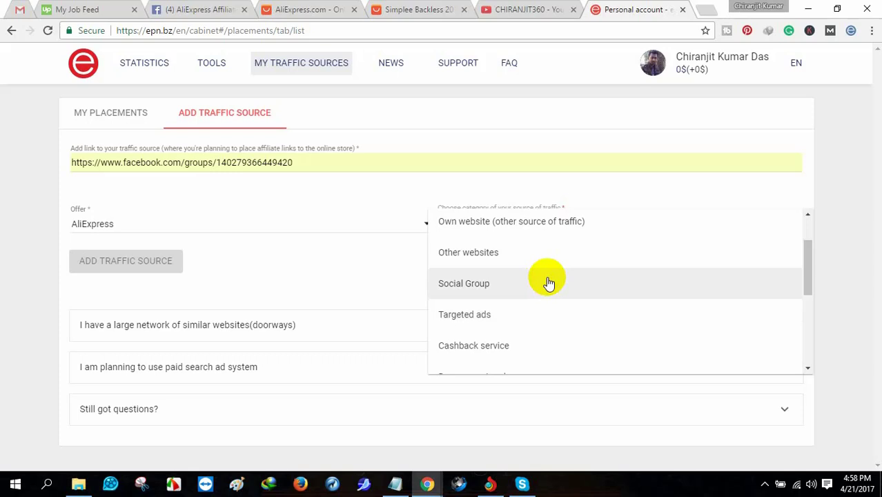
pyautogui.click(508, 285)
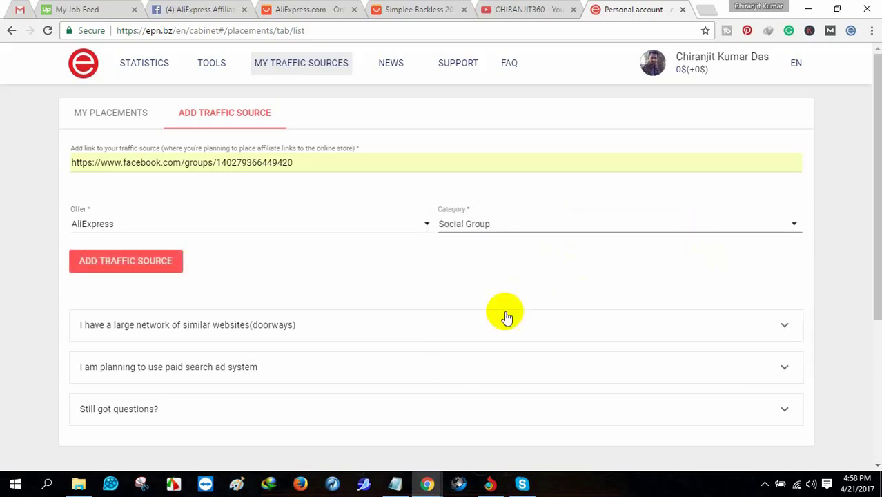
pyautogui.click(139, 268)
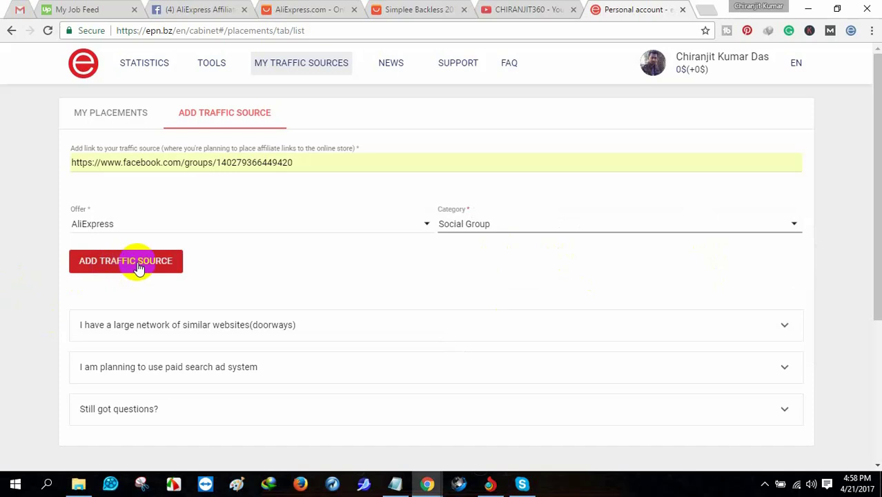
pyautogui.click(118, 113)
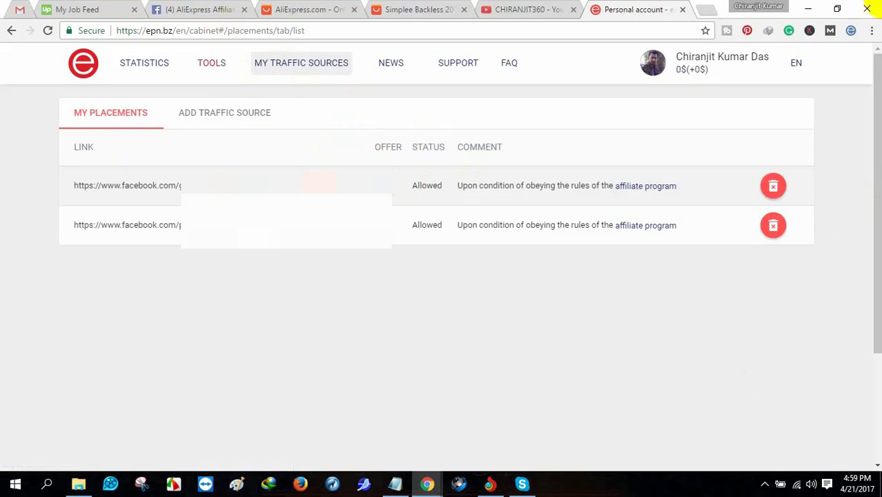
# Check the saved creatives in the ePN tools and bring up the AliExpress product page for the Simplee backless dress.
pyautogui.click(207, 63)
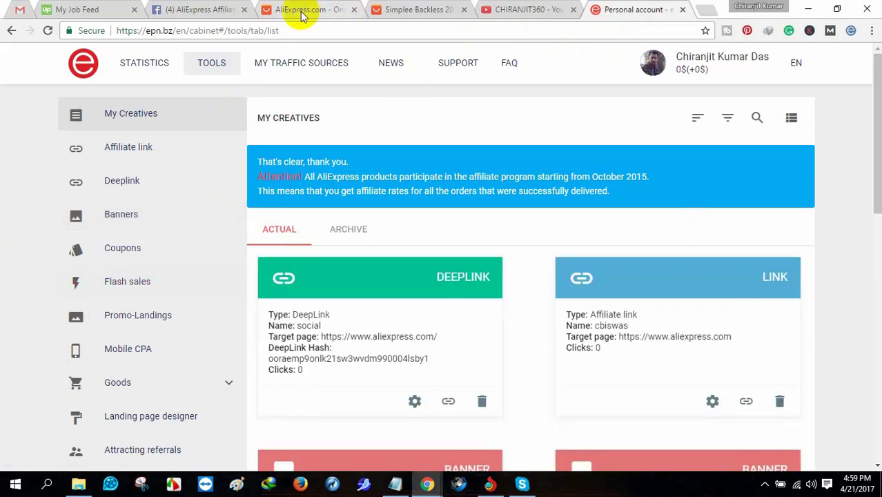
pyautogui.click(297, 9)
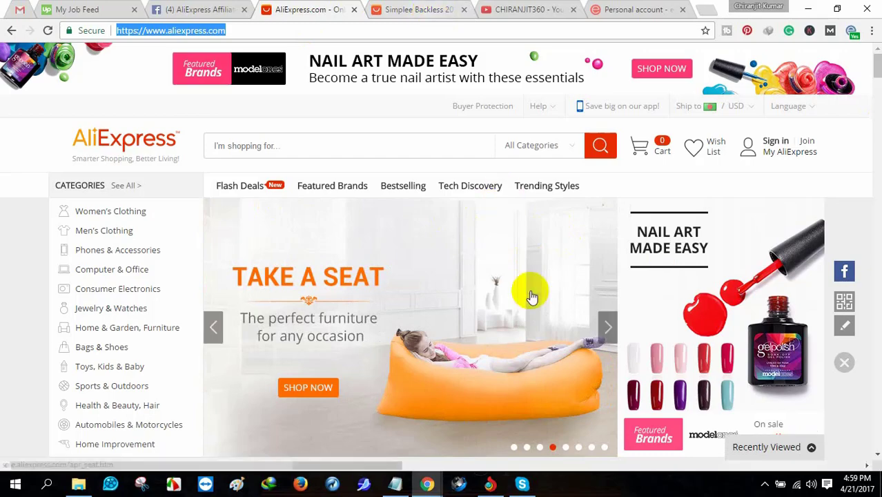
pyautogui.scroll(-5, 529, 293)
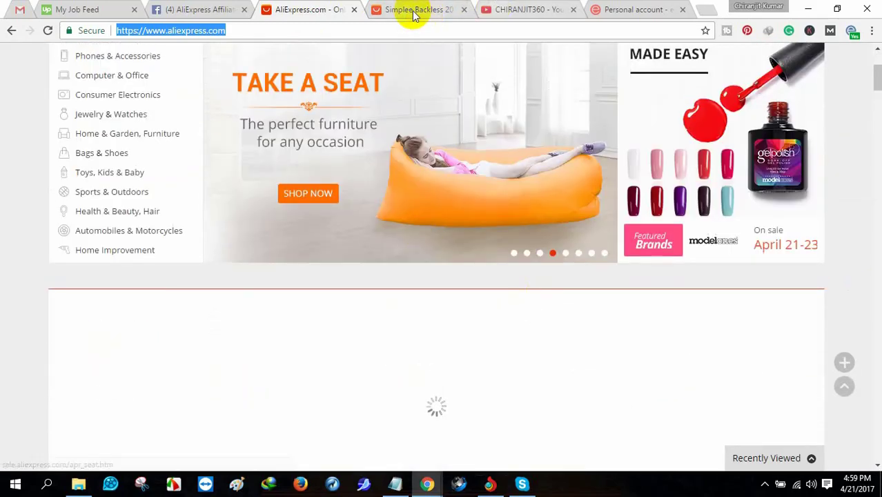
pyautogui.click(408, 9)
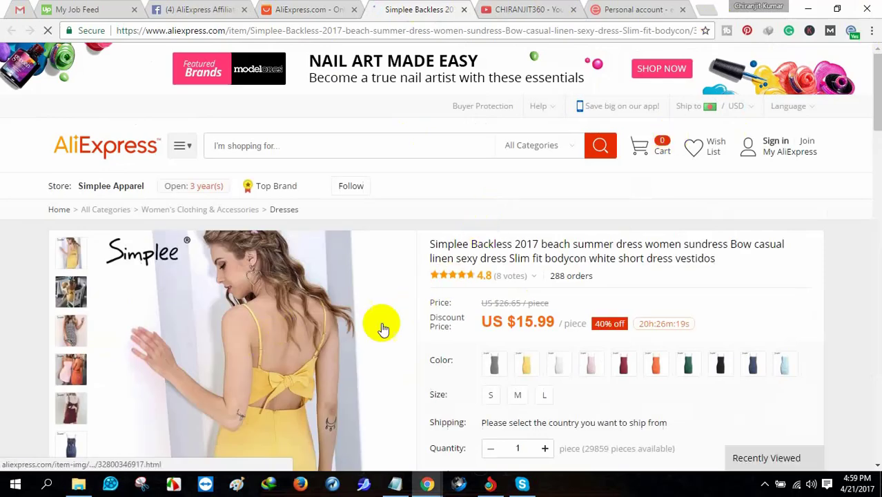
pyautogui.scroll(-2, 524, 334)
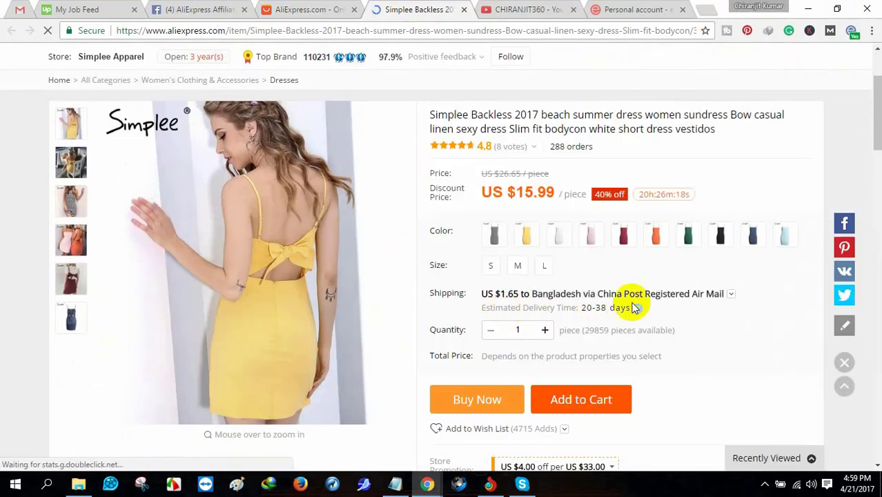
pyautogui.scroll(2, 513, 291)
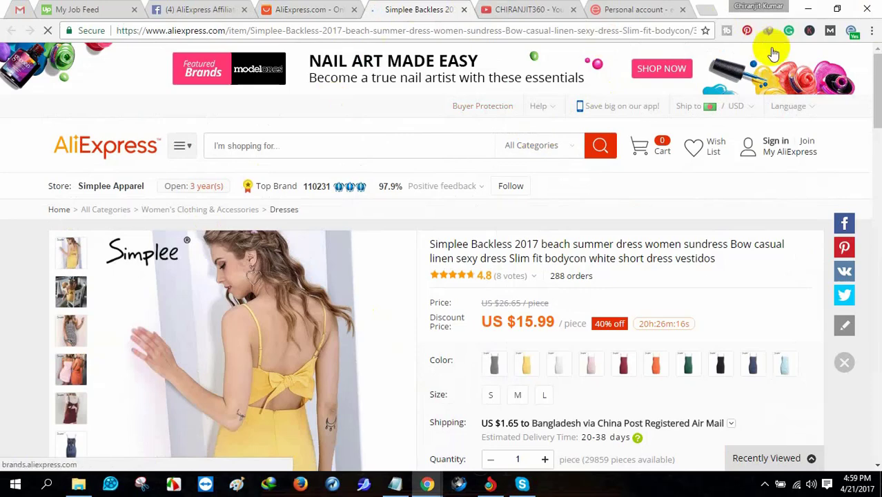
# Generate a shortened deeplink for the Simplee dress with the ePN plugin, using the "social" creative, and copy the link.
pyautogui.click(852, 33)
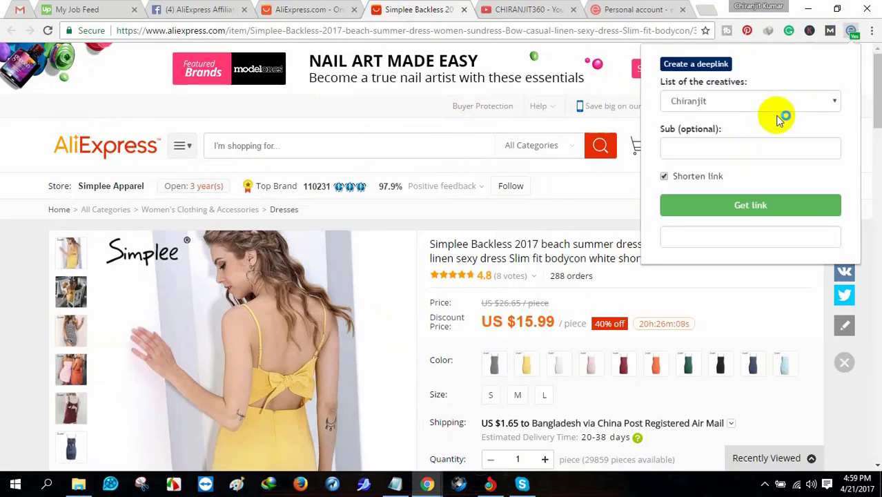
pyautogui.click(819, 103)
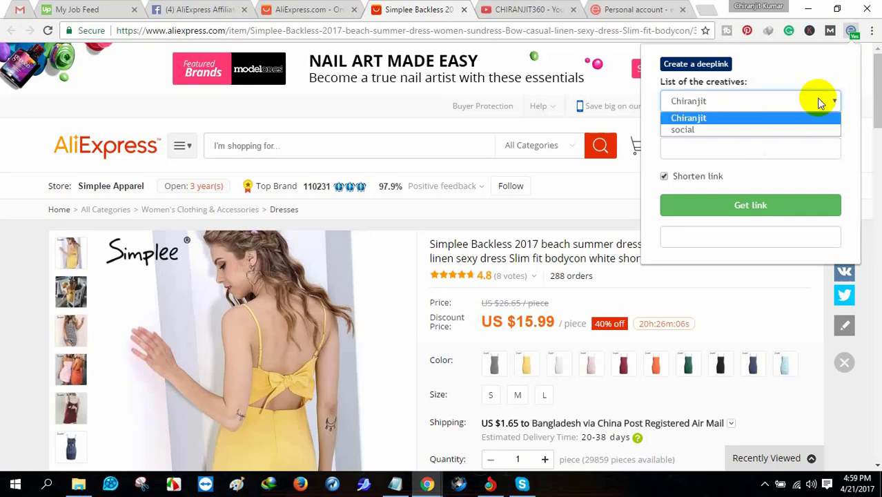
pyautogui.click(695, 131)
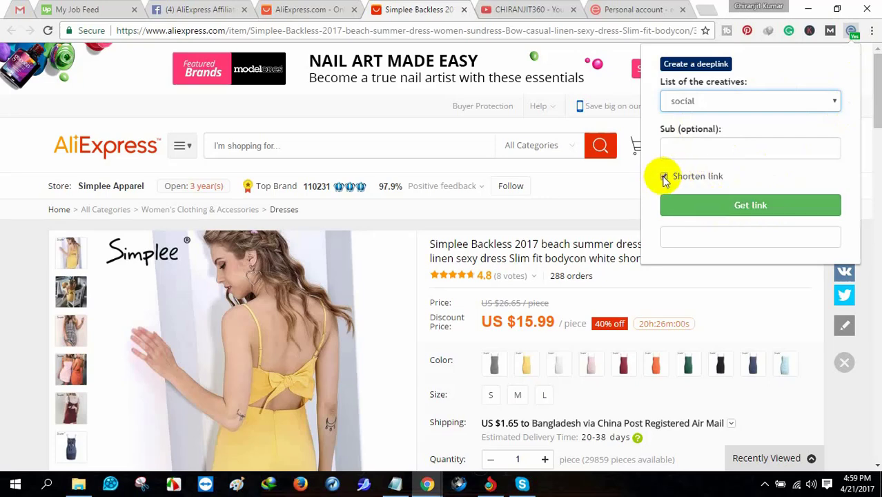
pyautogui.click(752, 207)
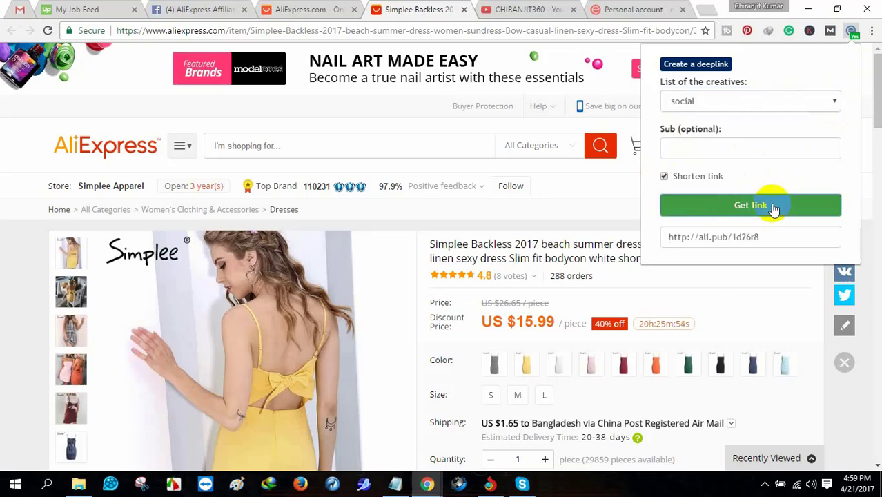
pyautogui.click(732, 237)
pyautogui.rightClick(734, 238)
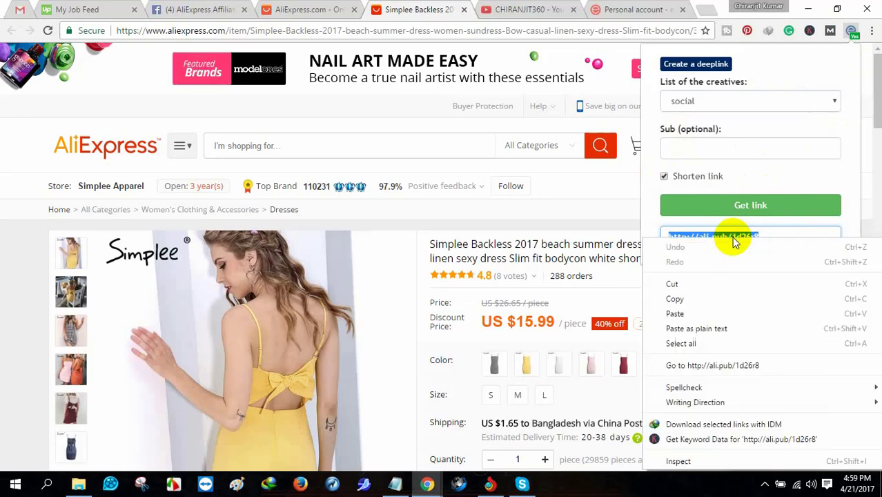
pyautogui.click(722, 297)
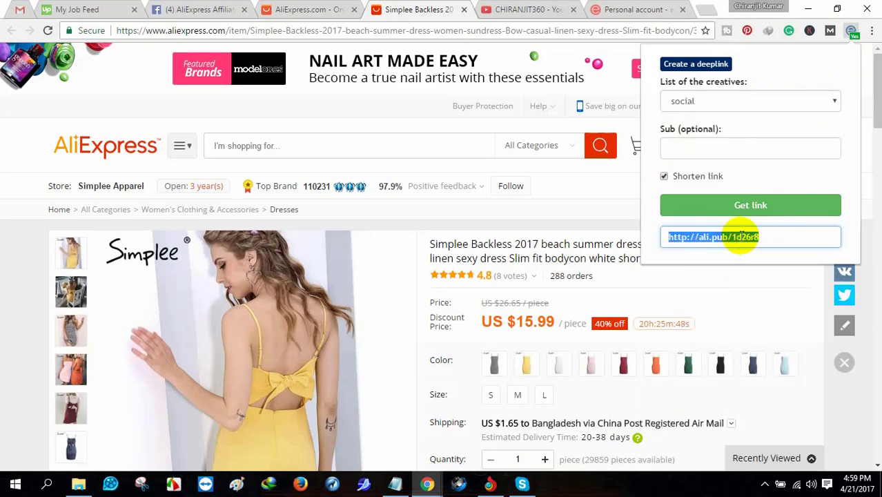
pyautogui.click(421, 11)
# Open the Huawei MediaPad M3 tablet's product page from the Tech Discovery section of the AliExpress home page.
pyautogui.click(312, 9)
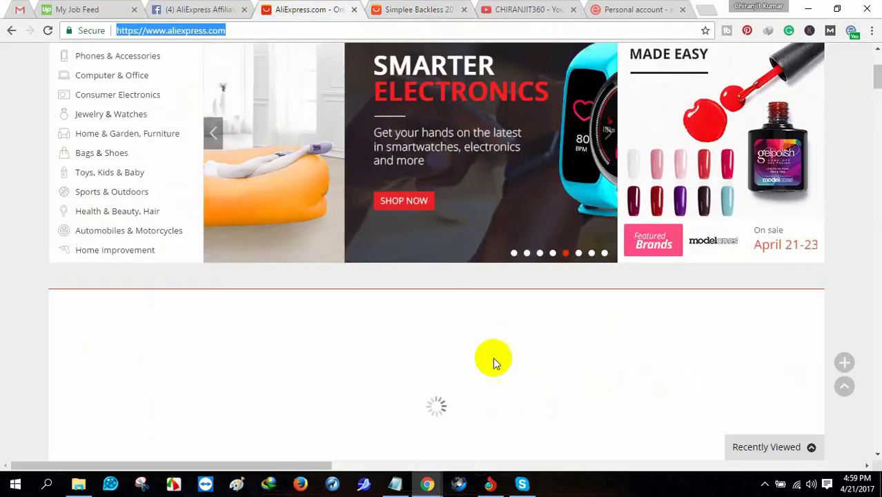
pyautogui.scroll(-3, 494, 359)
pyautogui.scroll(-3, 496, 363)
pyautogui.click(438, 361)
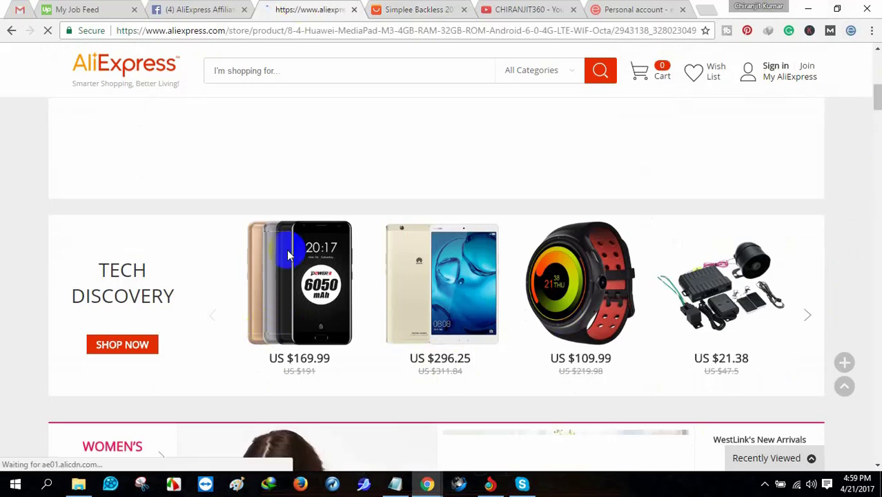
pyautogui.scroll(-2, 287, 268)
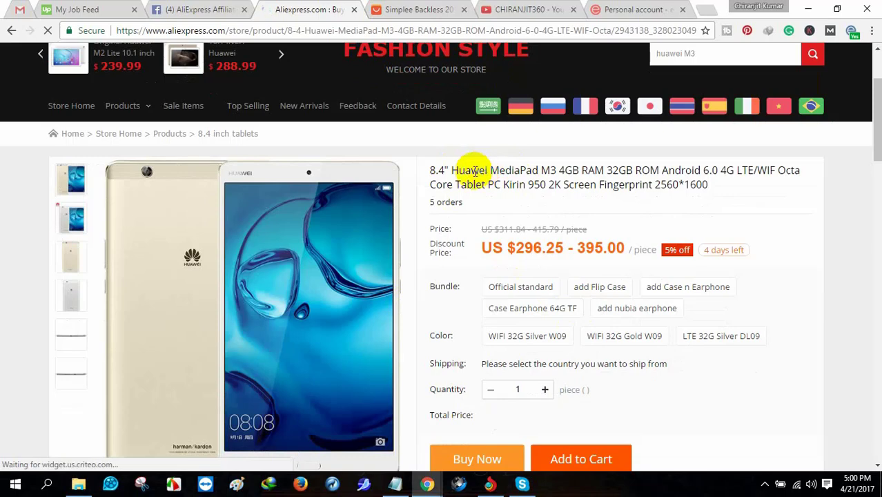
pyautogui.scroll(2, 594, 270)
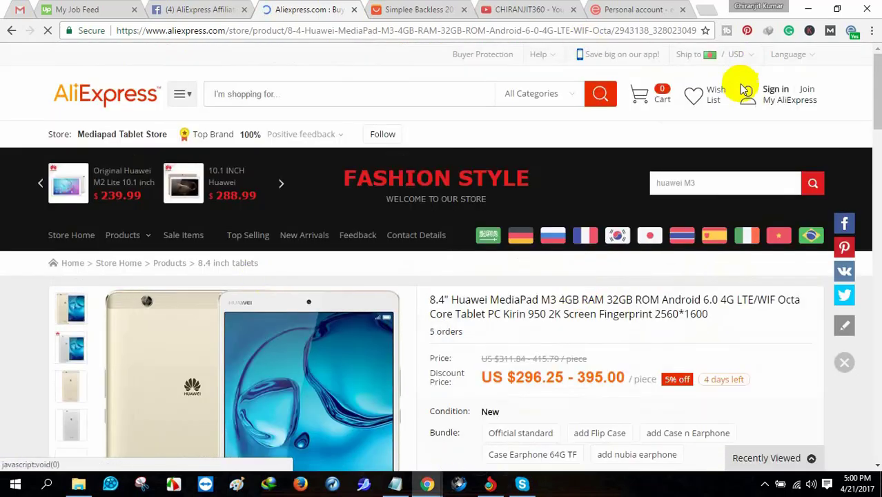
# Generate a shortened deeplink for the Huawei MediaPad M3 with the "social" creative, copy it, and close the plugin.
pyautogui.click(853, 33)
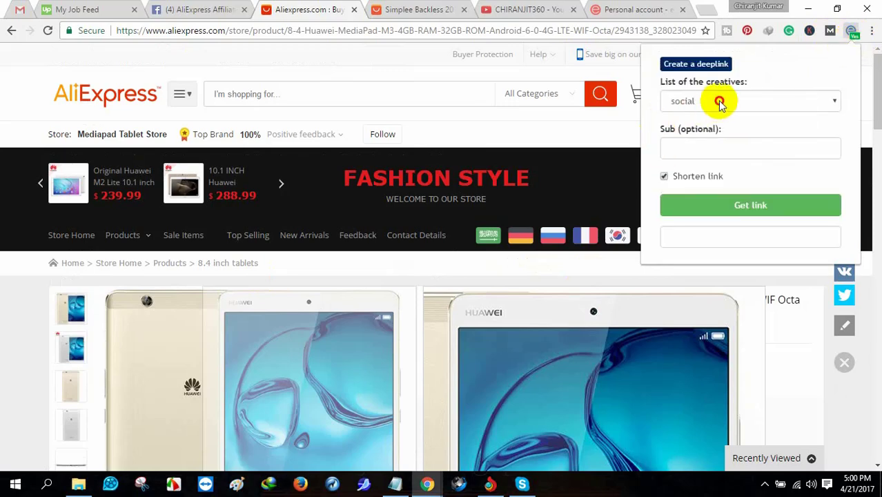
pyautogui.click(719, 100)
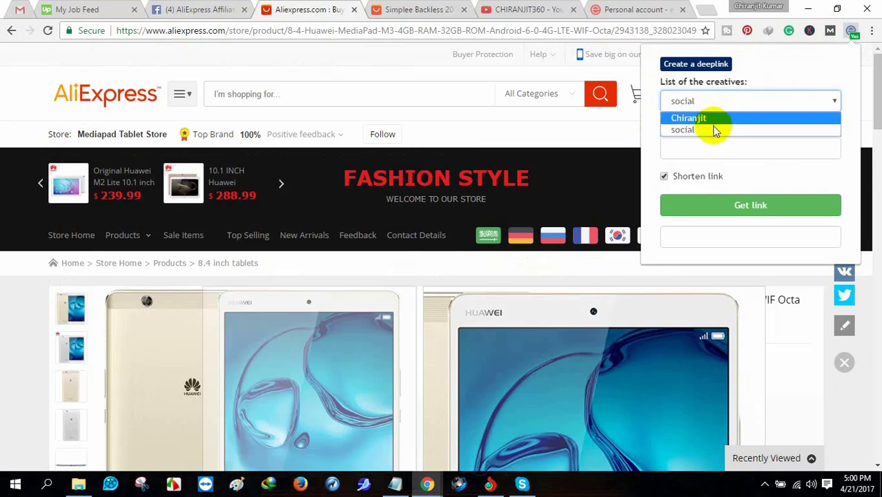
pyautogui.click(714, 131)
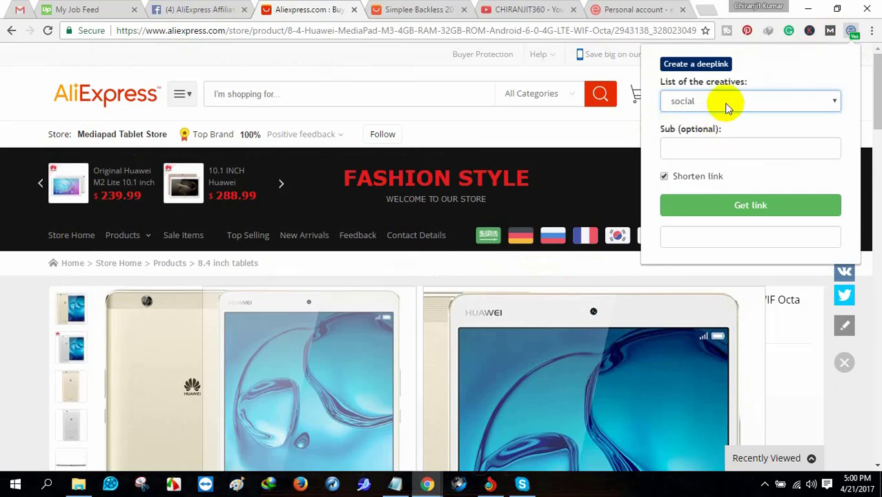
pyautogui.click(758, 210)
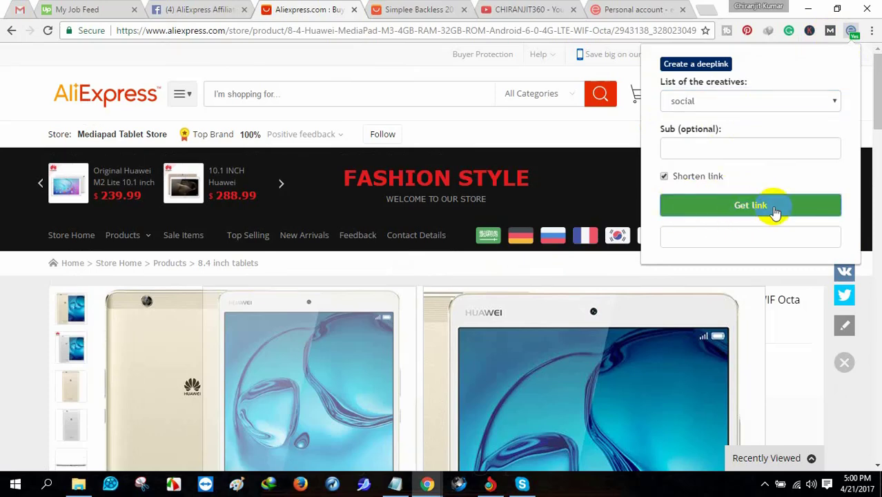
pyautogui.click(749, 236)
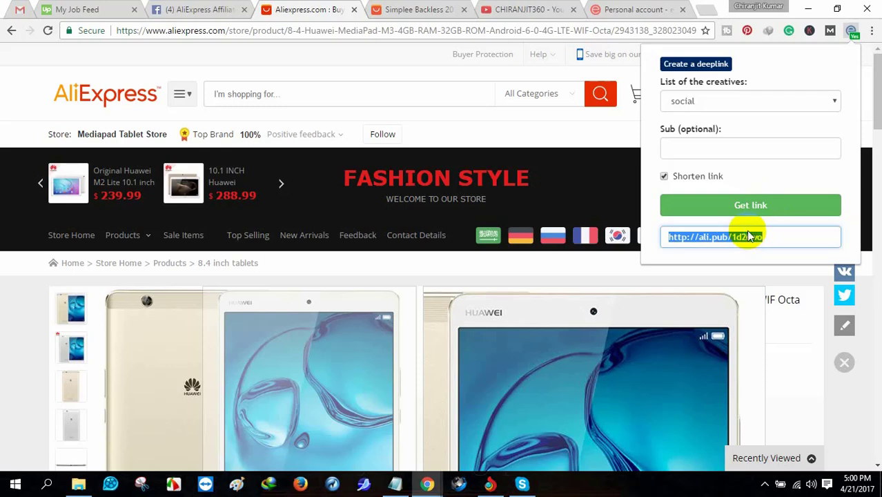
pyautogui.rightClick(751, 236)
pyautogui.click(715, 289)
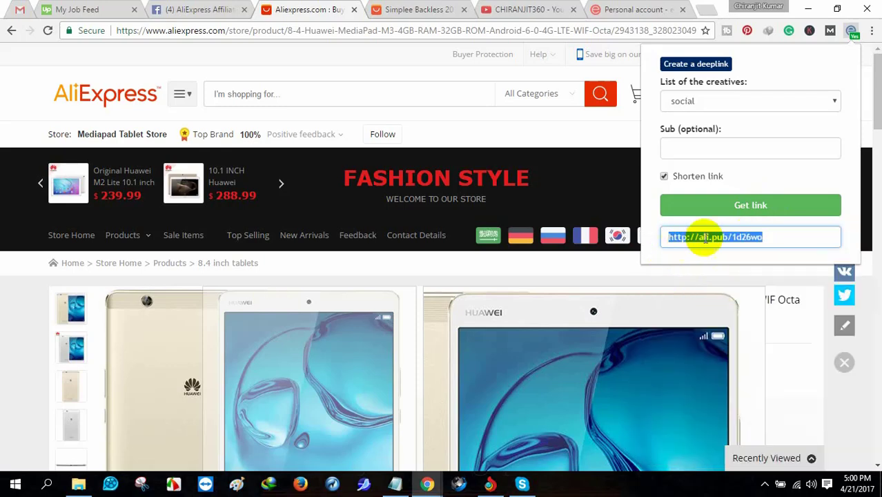
pyautogui.click(854, 33)
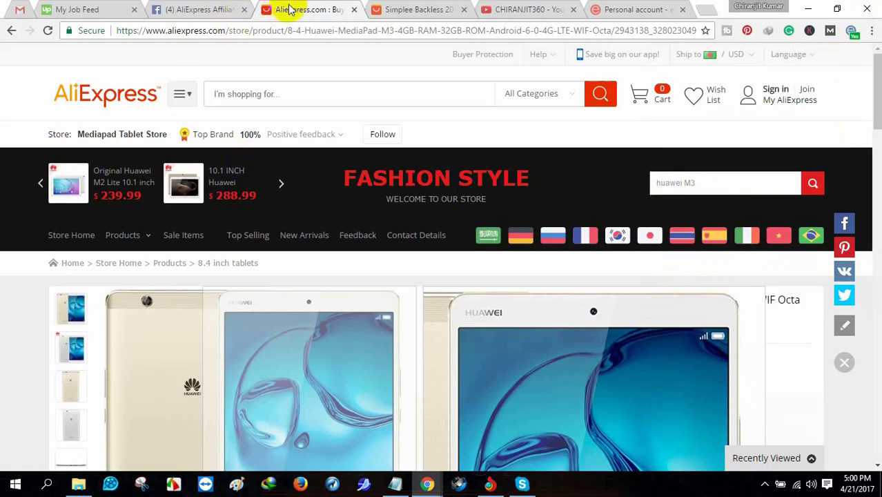